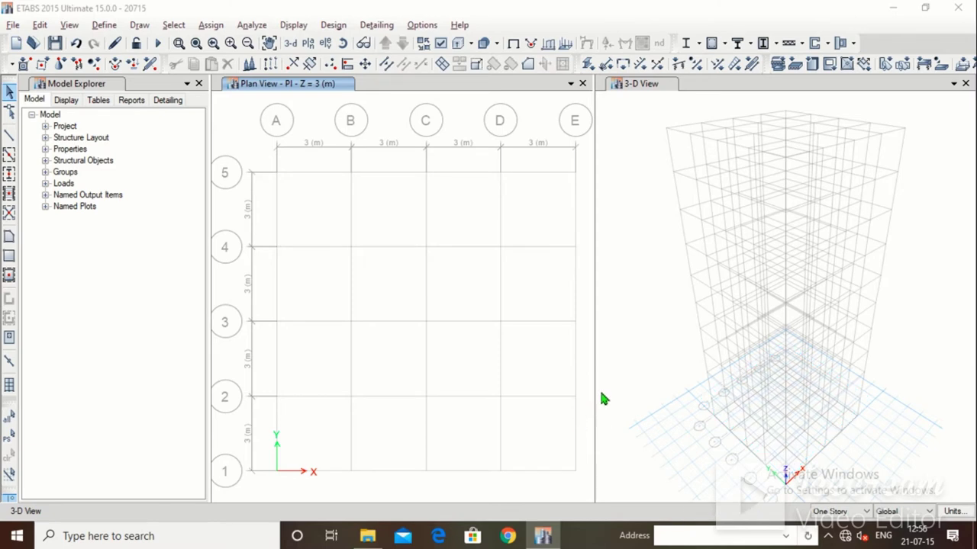
Review the list of defined materials without changing it
click(105, 25)
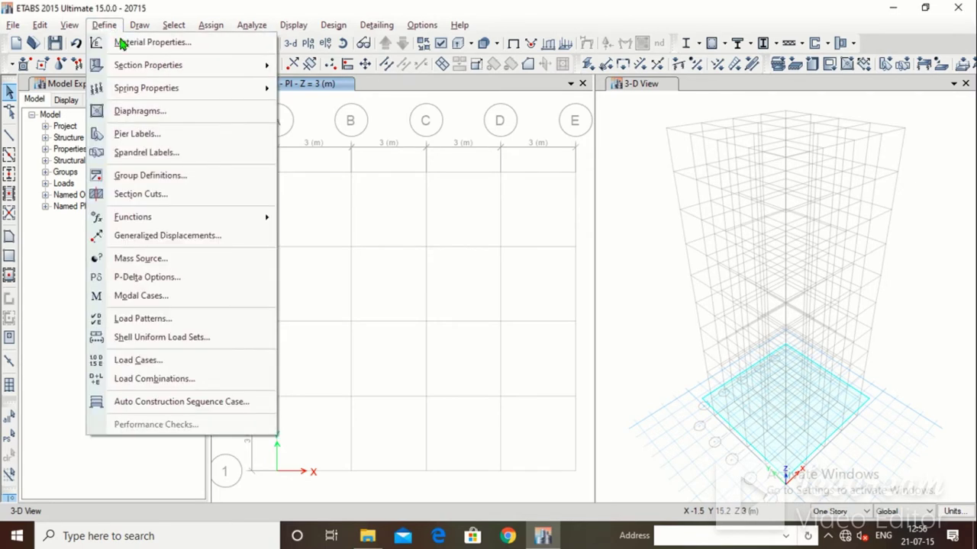
click(122, 42)
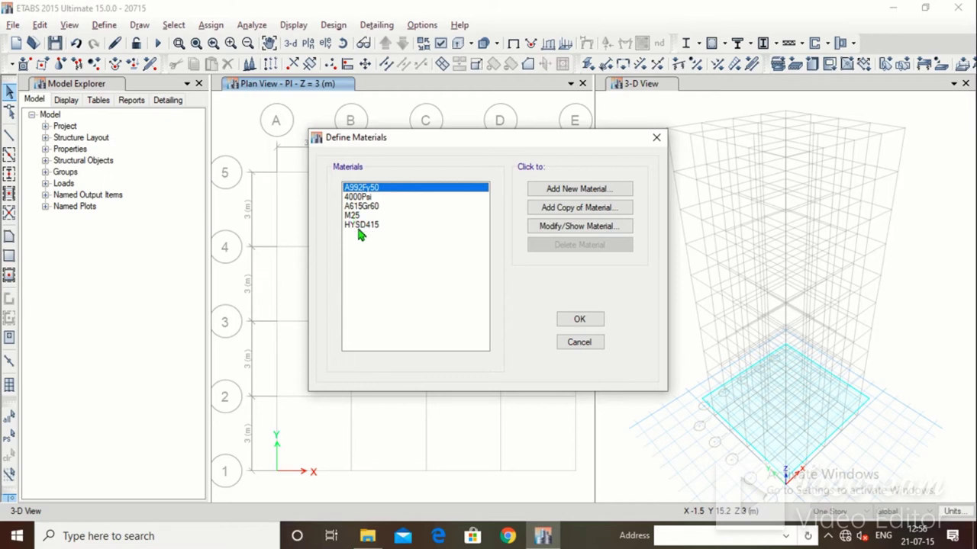
click(593, 347)
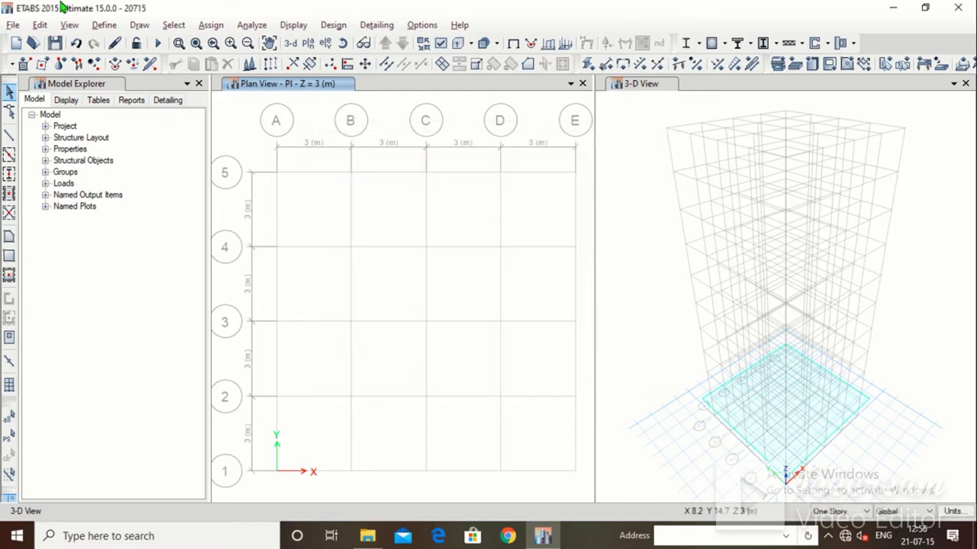
Review the defined frame sections, inspecting the property data of the Column 300,600 section
click(96, 27)
mouse_move(148, 65)
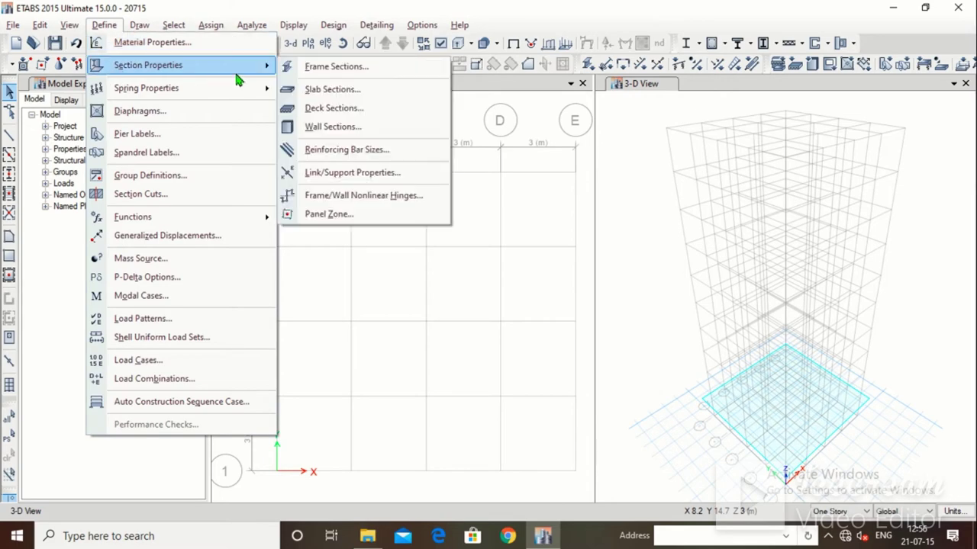
click(335, 66)
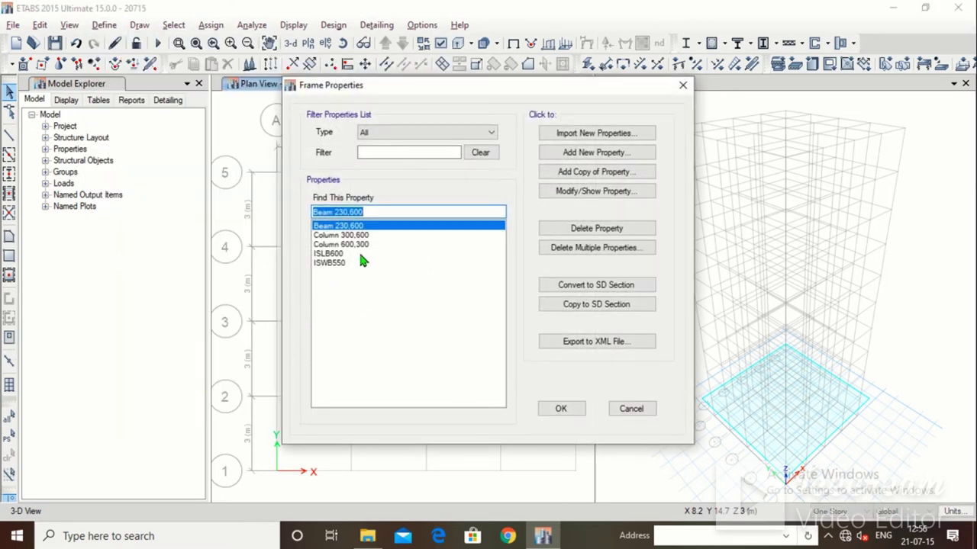
click(355, 236)
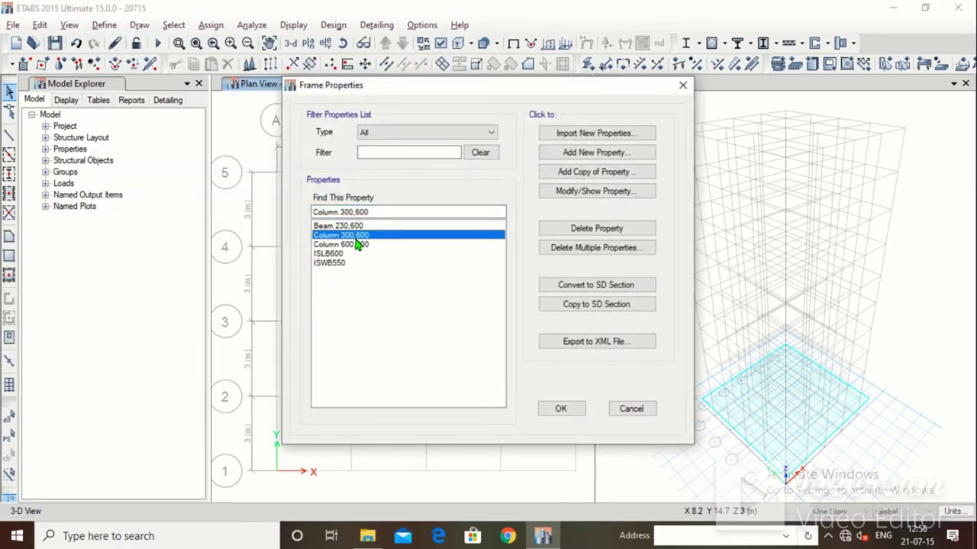
click(352, 246)
click(355, 236)
click(600, 192)
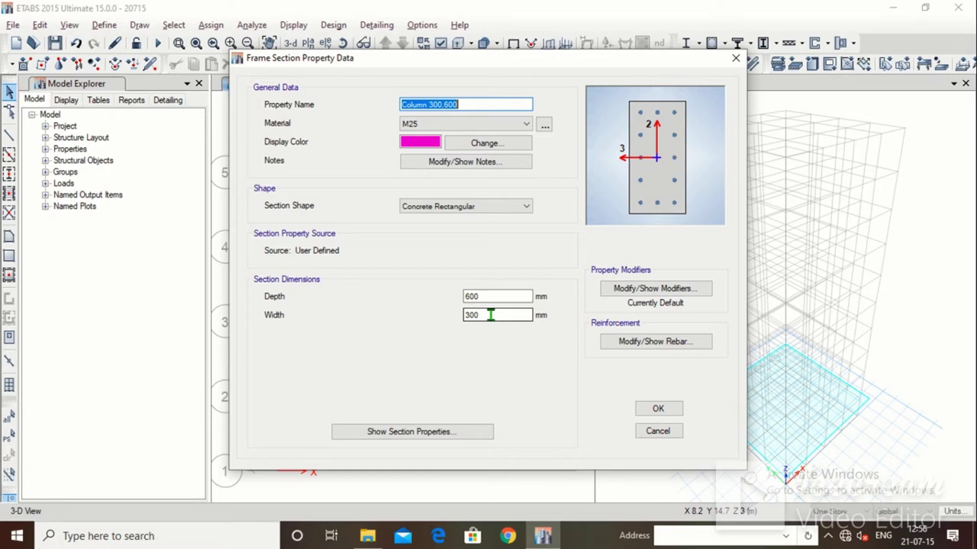
click(656, 432)
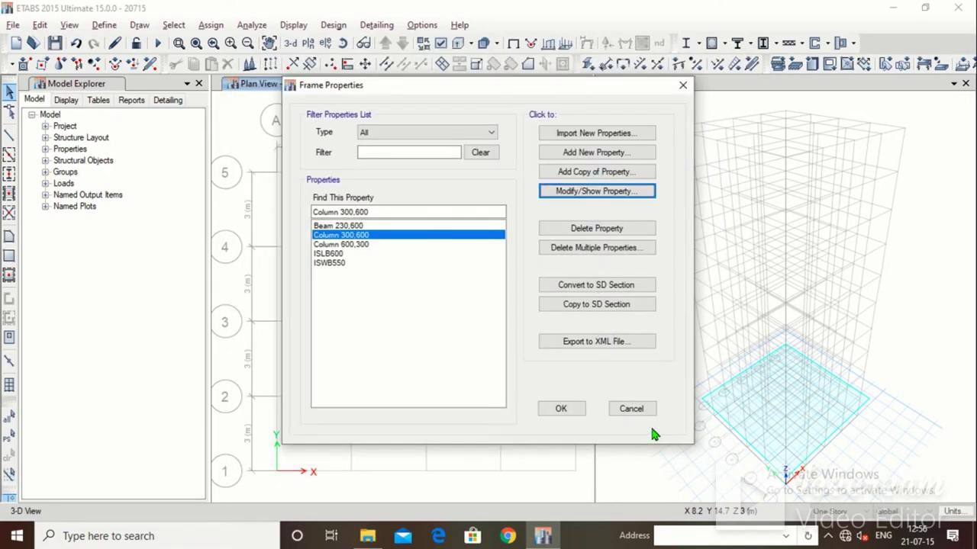
click(369, 245)
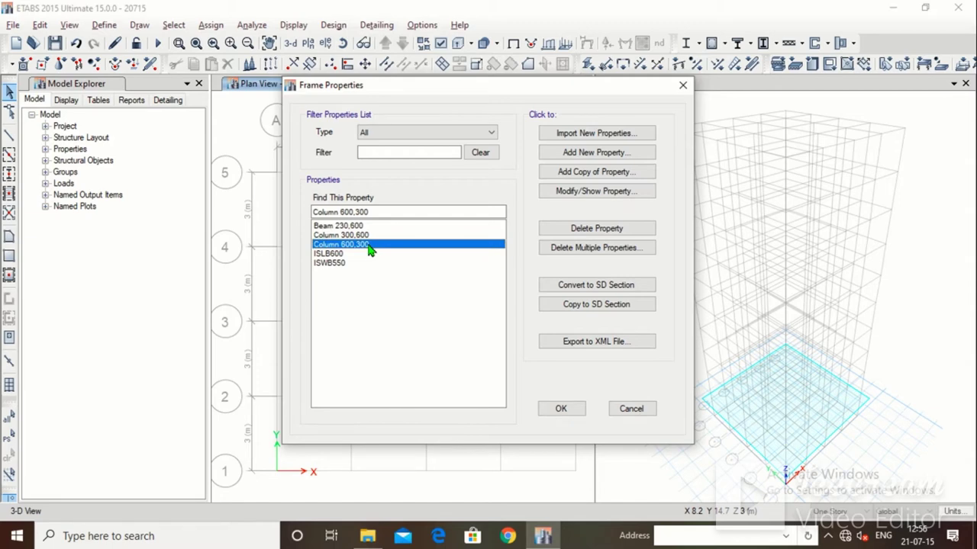
click(618, 411)
Review the defined slab sections, including Slab150
click(104, 26)
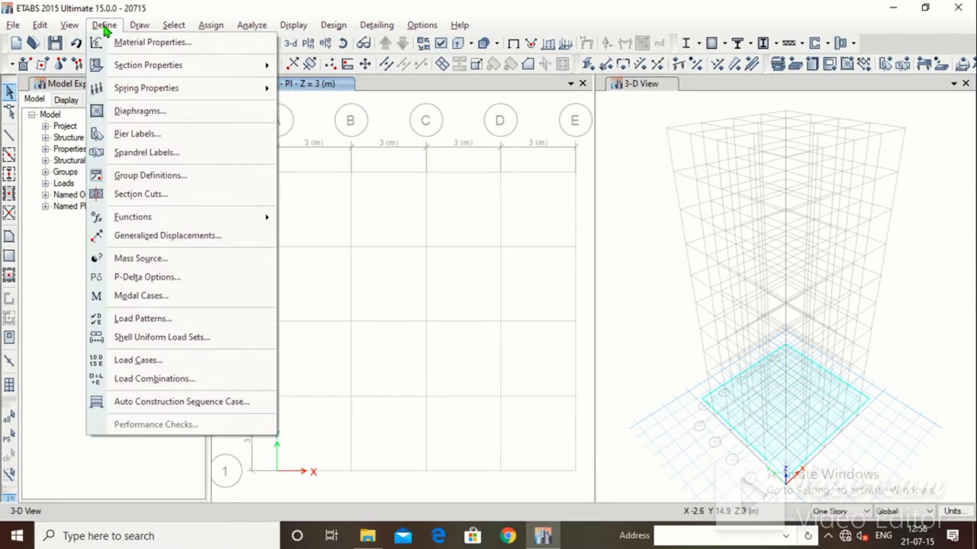
mouse_move(153, 67)
click(337, 97)
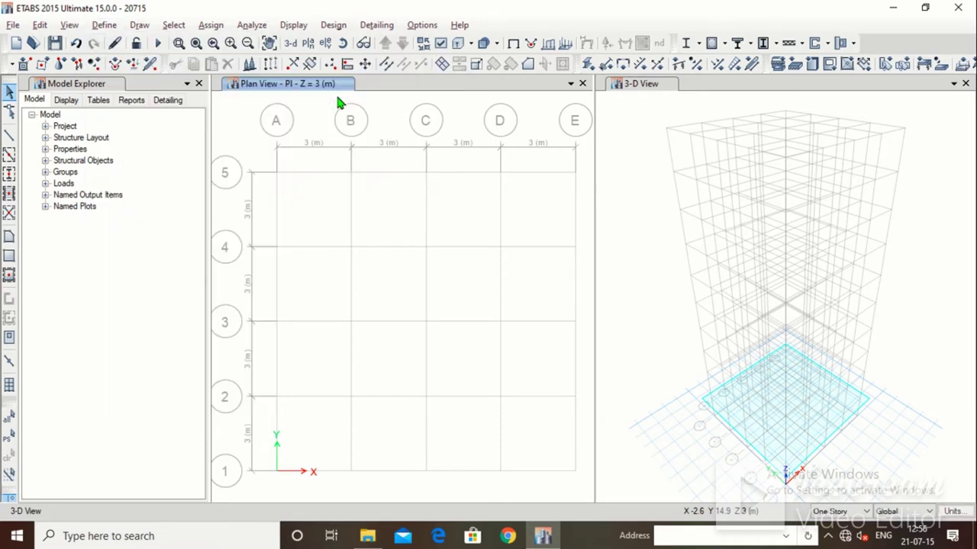
click(382, 232)
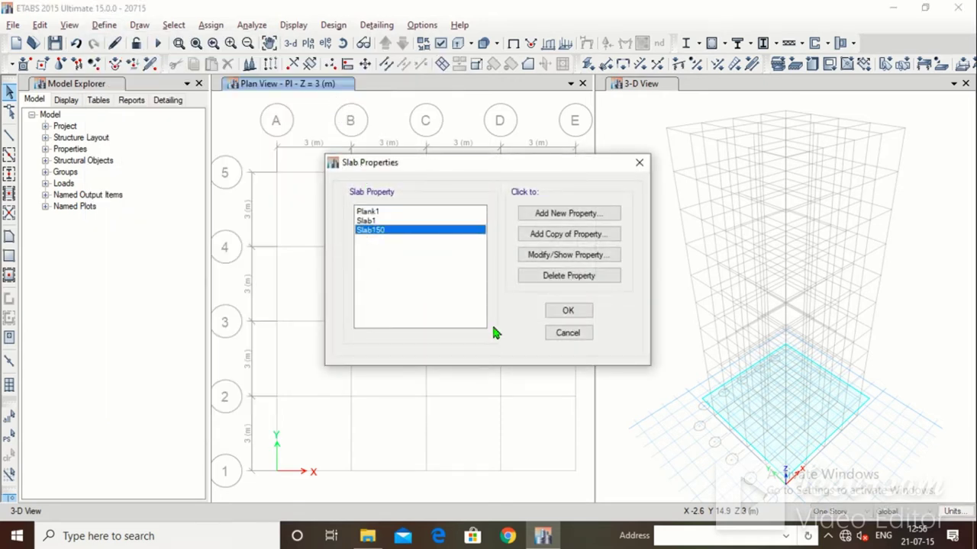
click(554, 337)
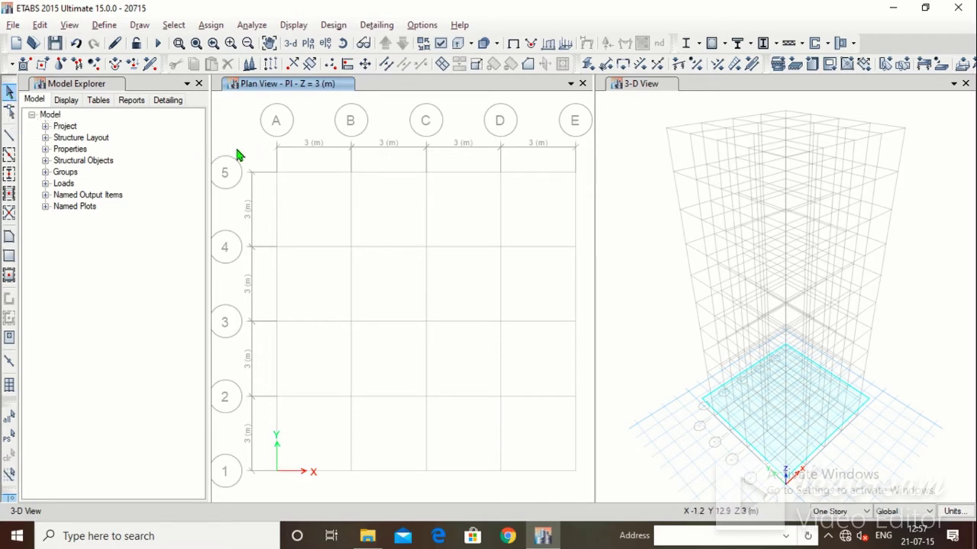
Draw straight frame lines with the Beam 230,600 section point by point along grid line 5 from A to D
click(10, 137)
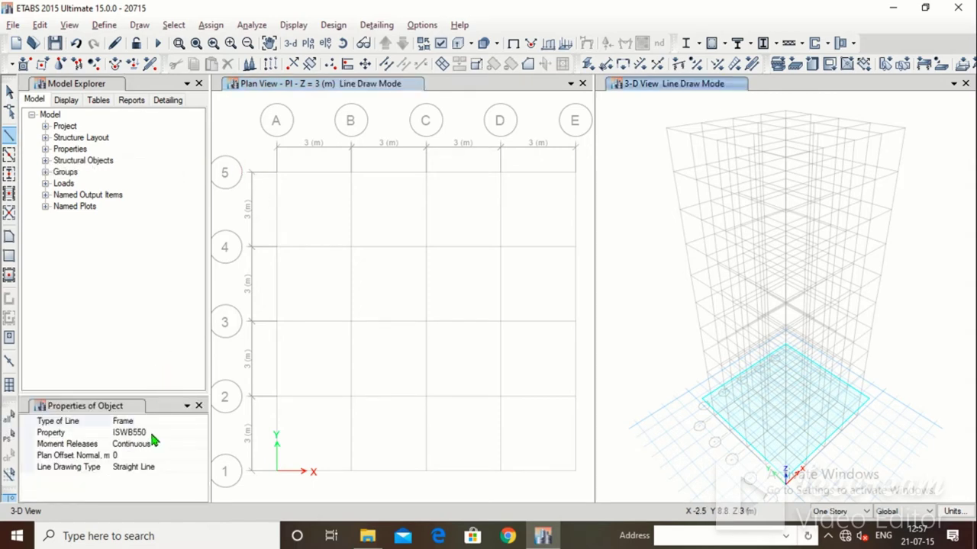
click(152, 434)
click(200, 434)
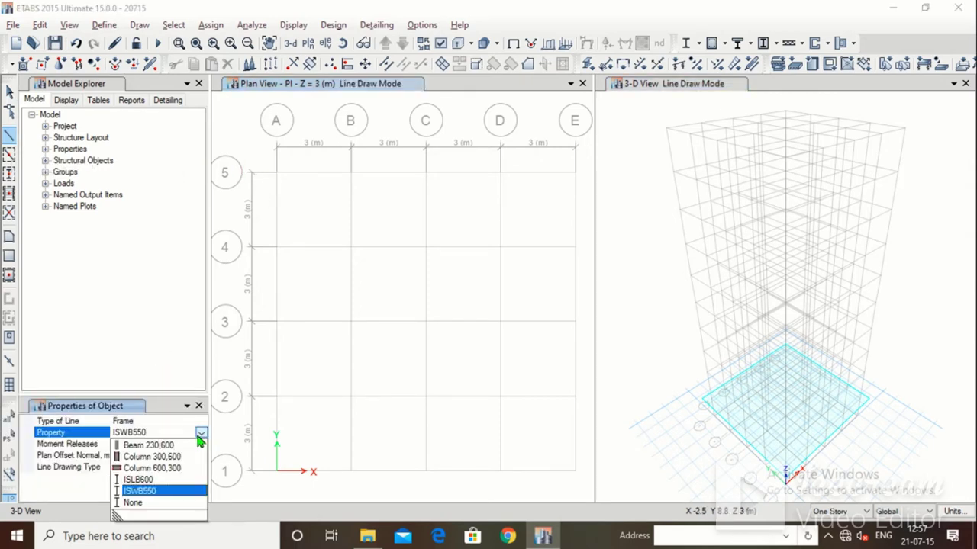
click(163, 444)
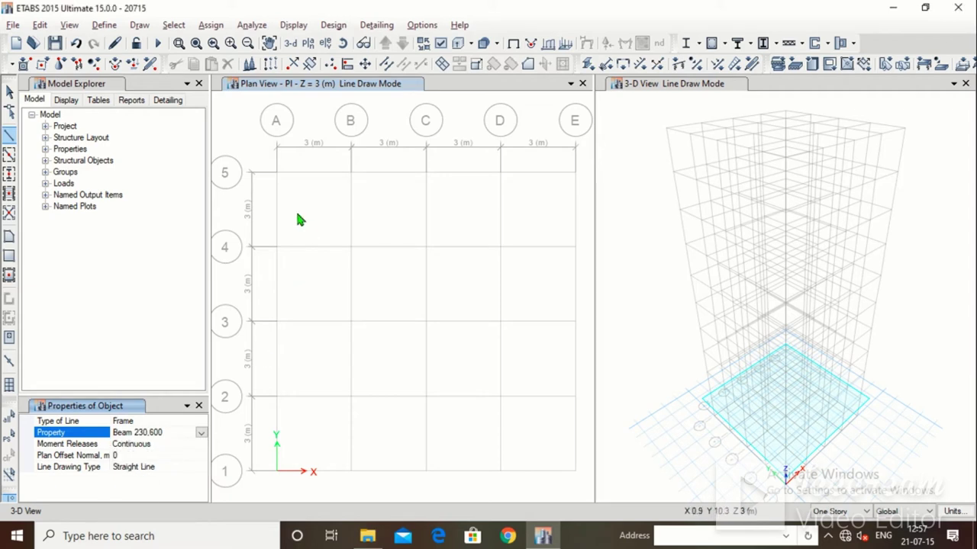
click(277, 176)
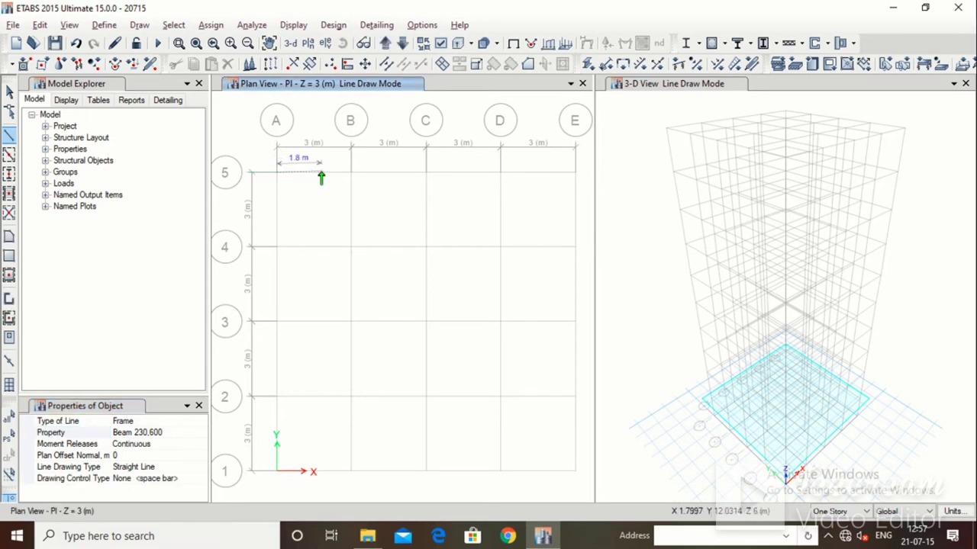
click(350, 177)
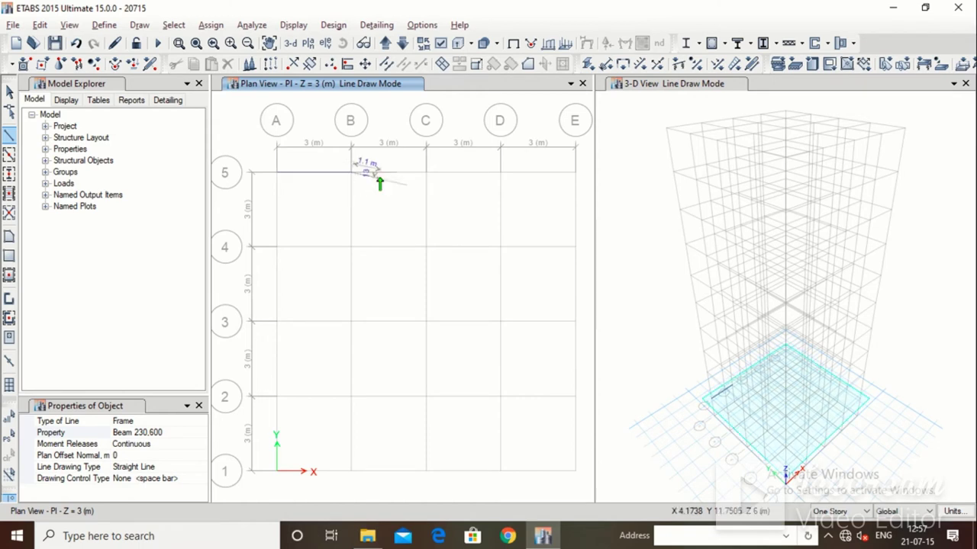
click(390, 176)
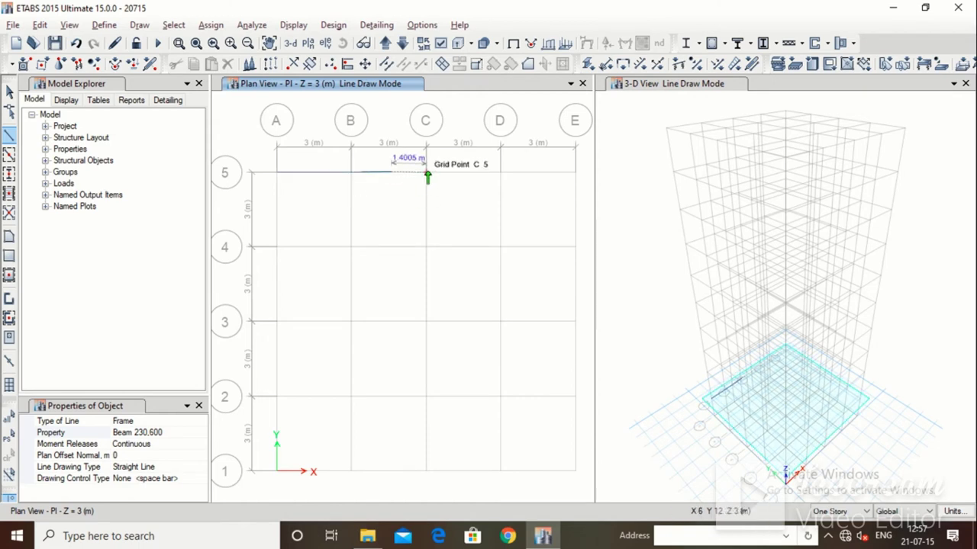
click(426, 174)
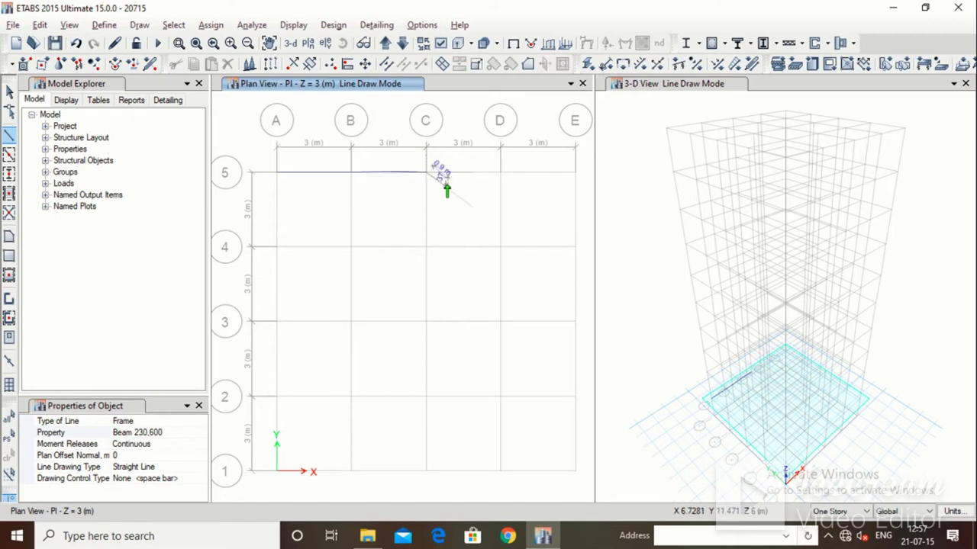
click(499, 175)
key(Escape)
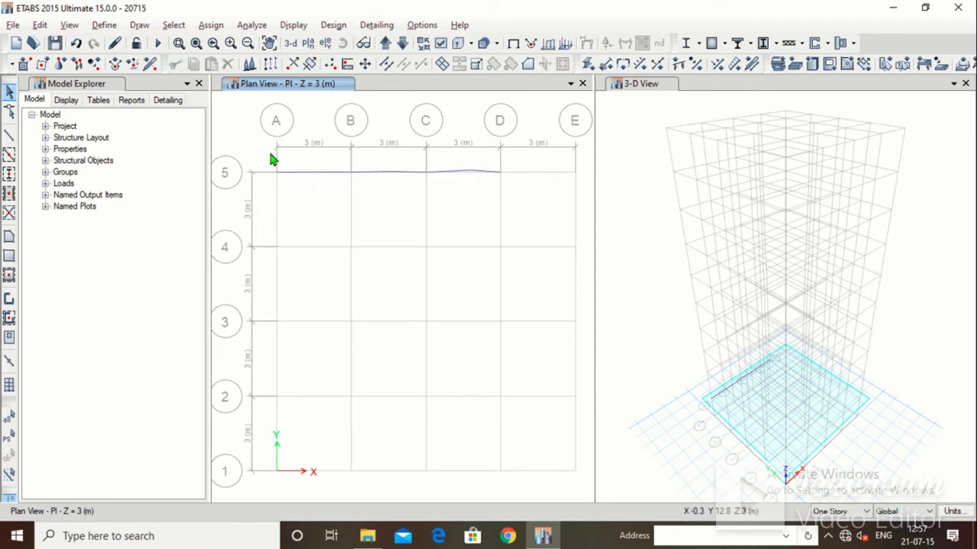
Delete all the hand-drawn beam segments and their joints on grid line 5 between A and D
drag(260, 155, 281, 182)
drag(412, 190, 504, 190)
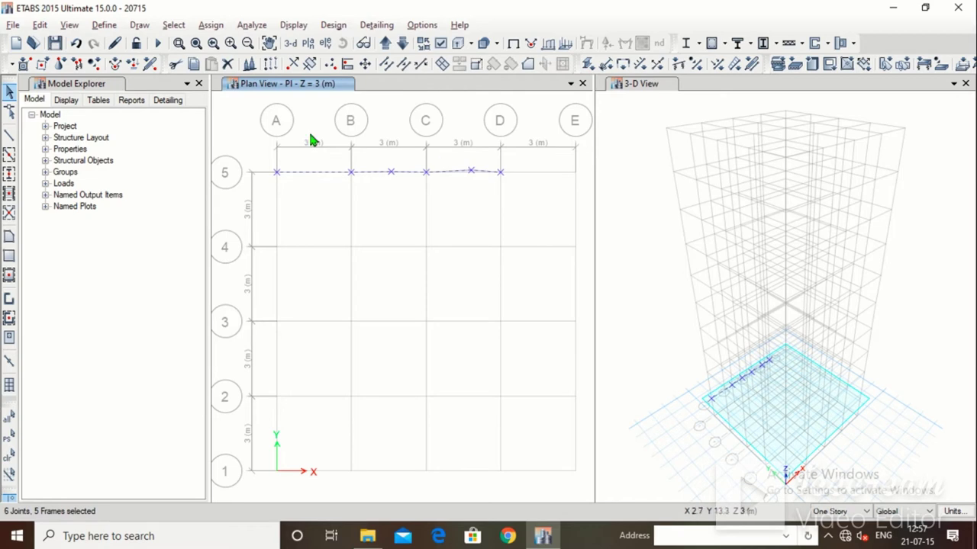
click(40, 24)
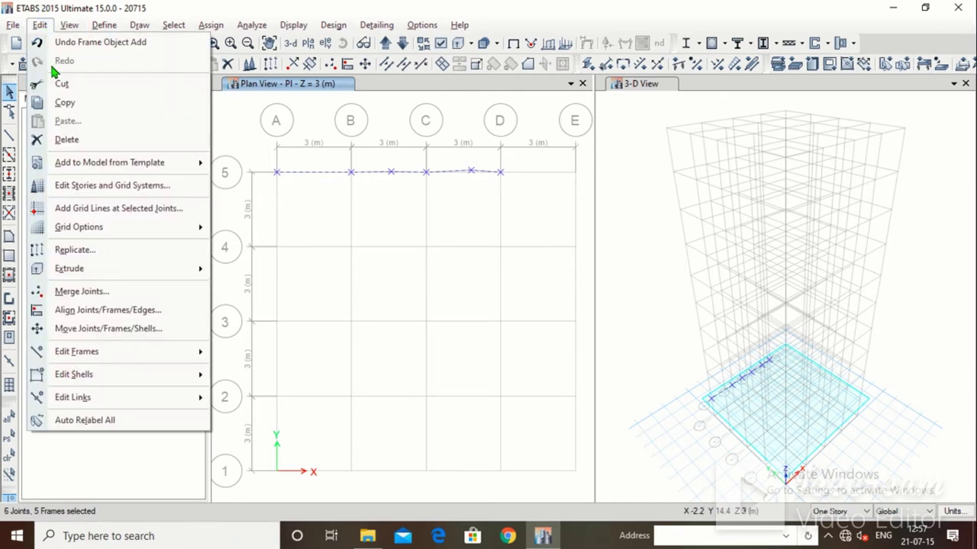
click(76, 142)
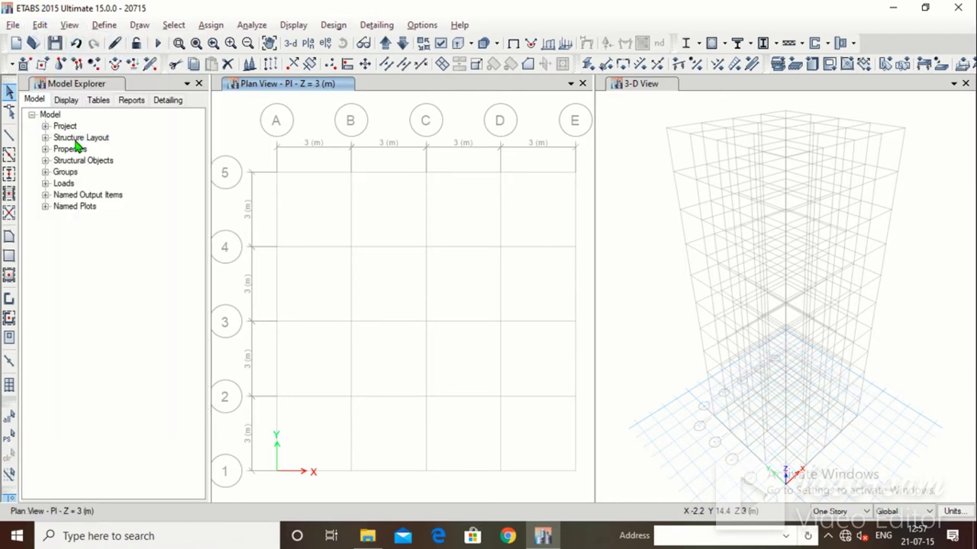
Set up Quick Draw Beams/Columns with Beam 230,600 as the frame section
click(8, 173)
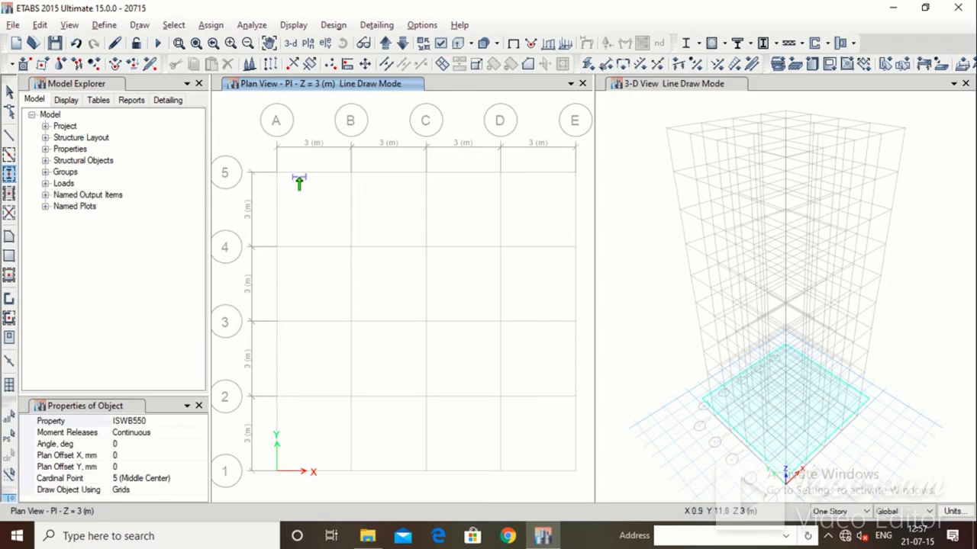
click(152, 421)
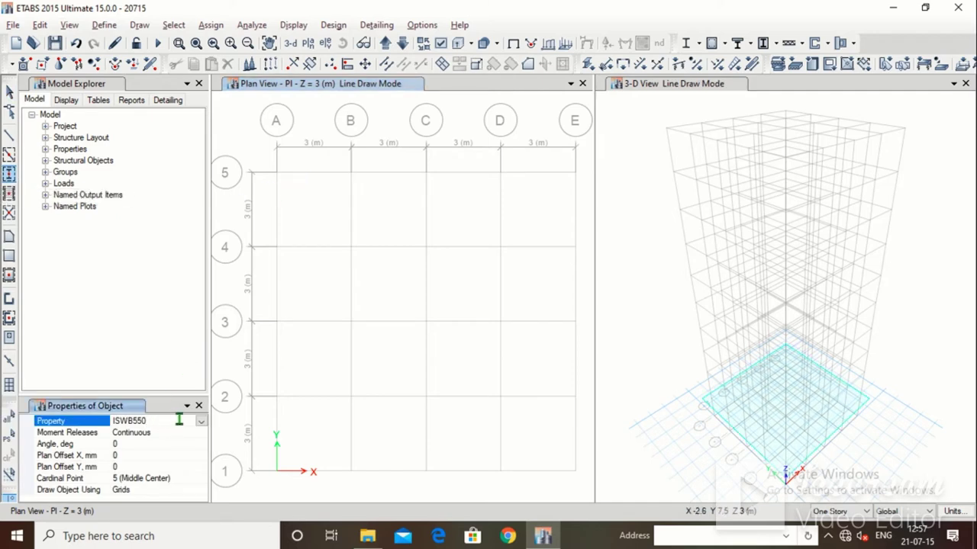
click(8, 155)
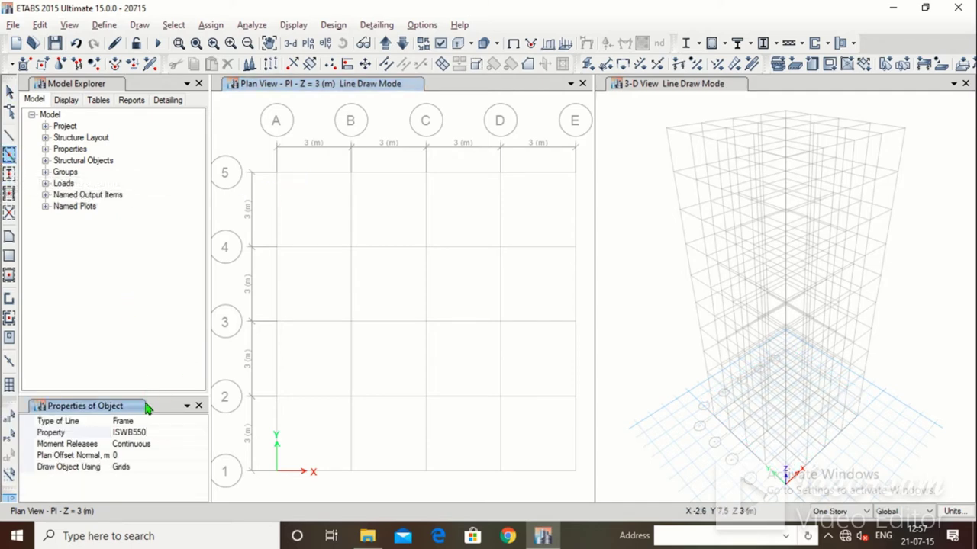
click(161, 434)
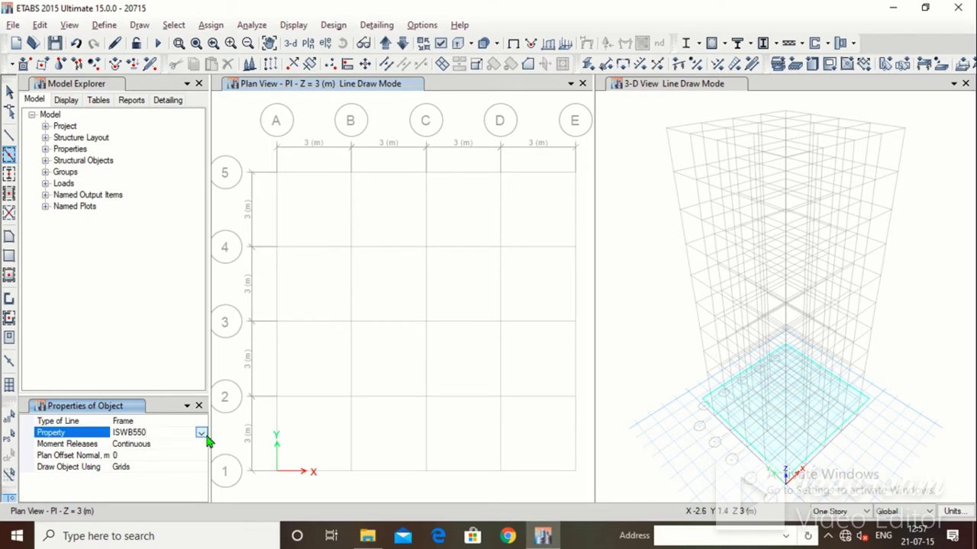
click(200, 433)
click(148, 446)
click(9, 153)
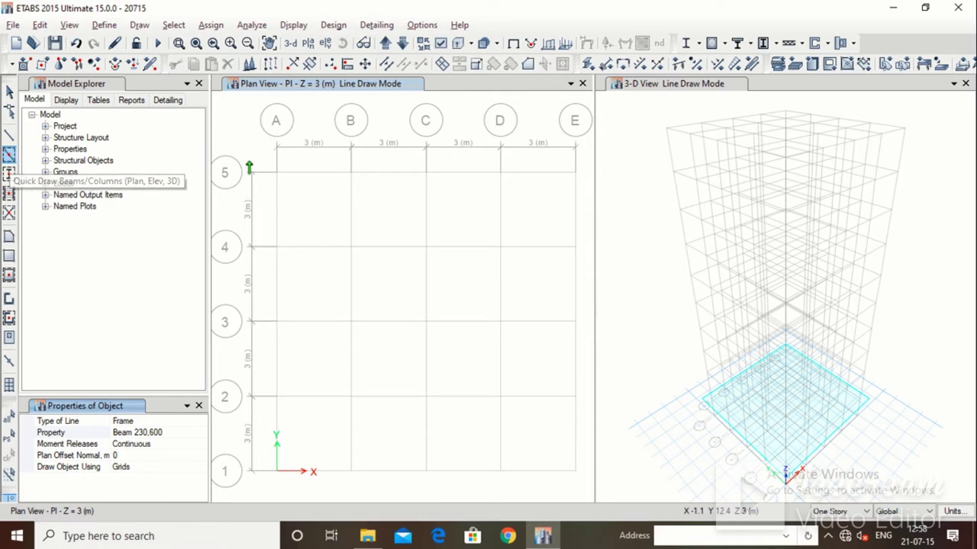
Quick-draw a Beam 230,600 member in each of the four bays along grid line 5, from A to E
click(302, 177)
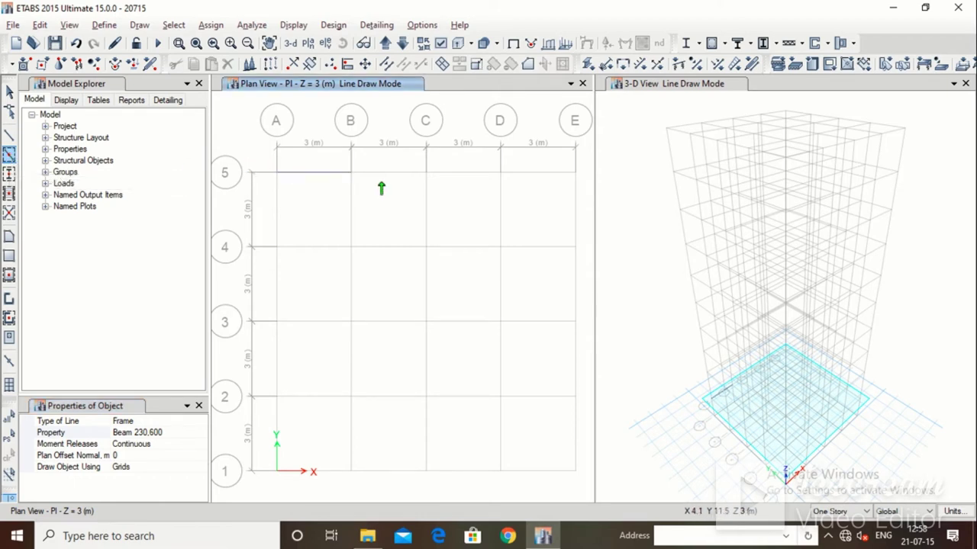
click(385, 177)
click(451, 180)
click(532, 176)
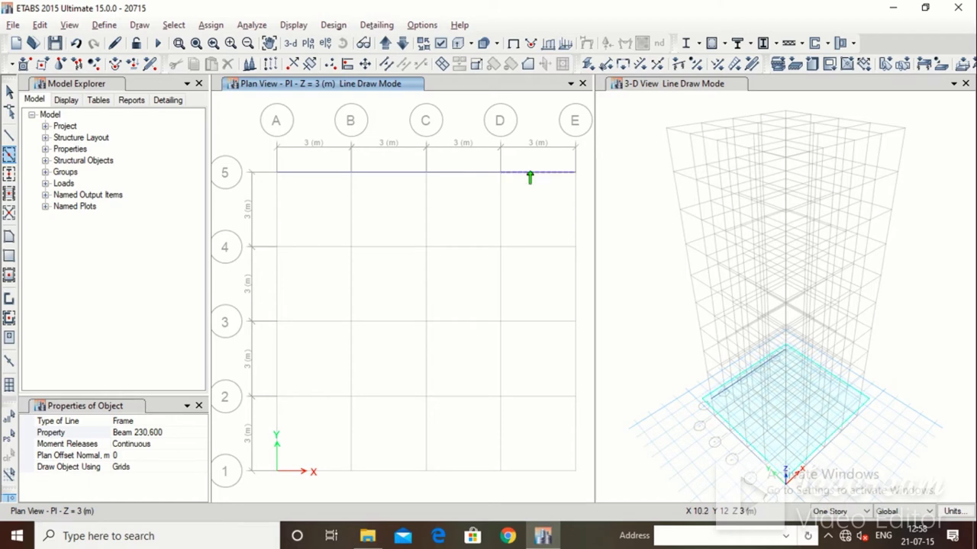
key(Escape)
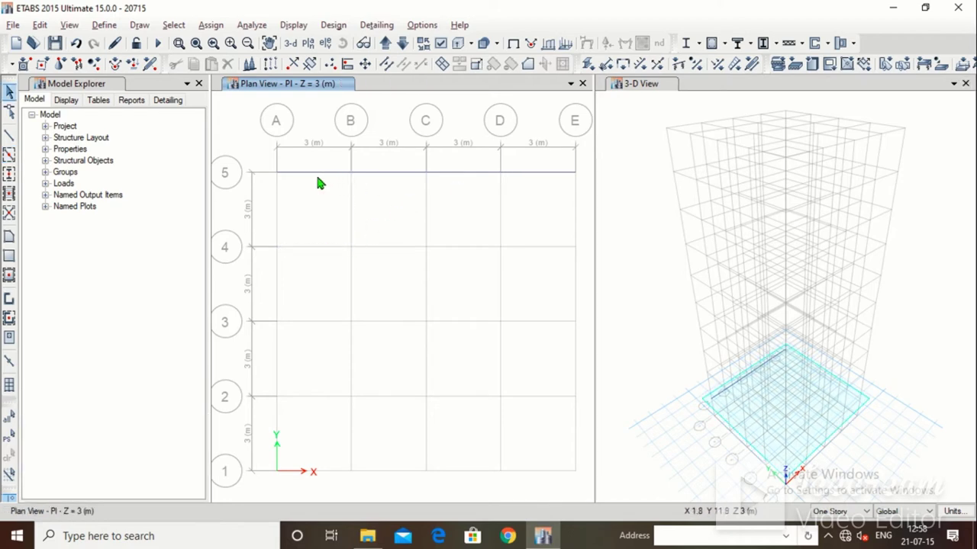
Delete the four quick-drawn beams along grid line 5
drag(264, 154, 578, 172)
click(39, 24)
click(62, 140)
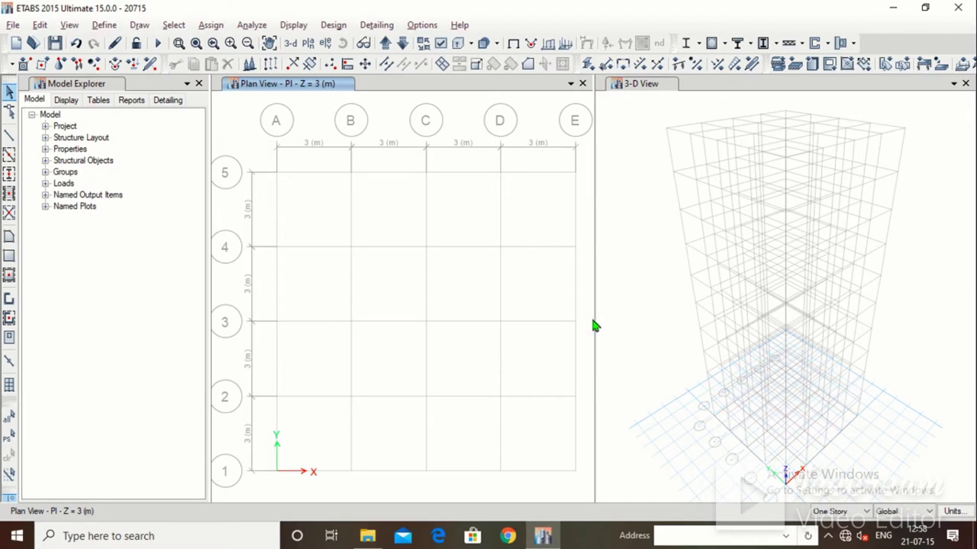
Quick-draw Beam 230,600 members on all grid lines A–E and 1–5 at once by windowing the whole plan grid
click(9, 154)
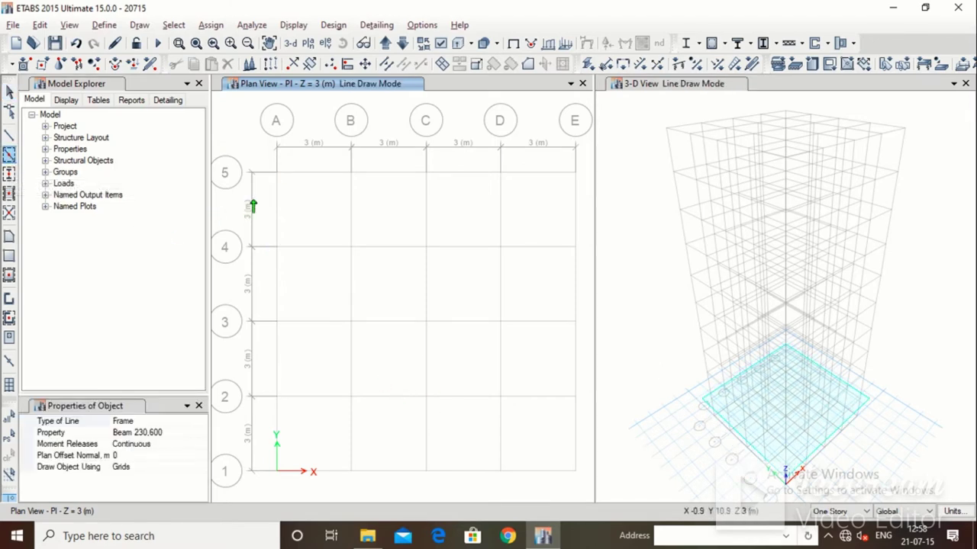
scroll(254, 206, down, 3)
drag(249, 174, 399, 316)
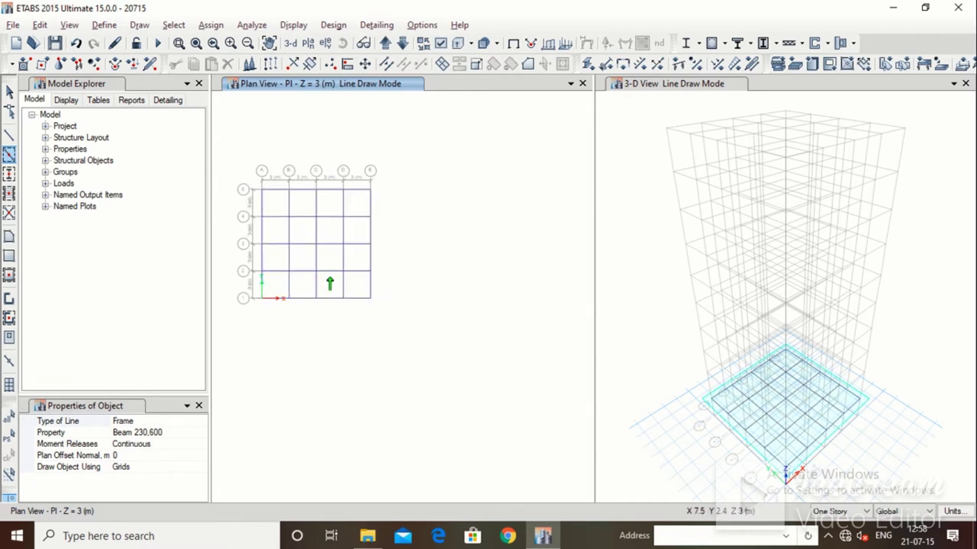
Delete all the Beam 230,600 members on the Pl level plan
scroll(244, 189, up, 3)
scroll(248, 200, down, 3)
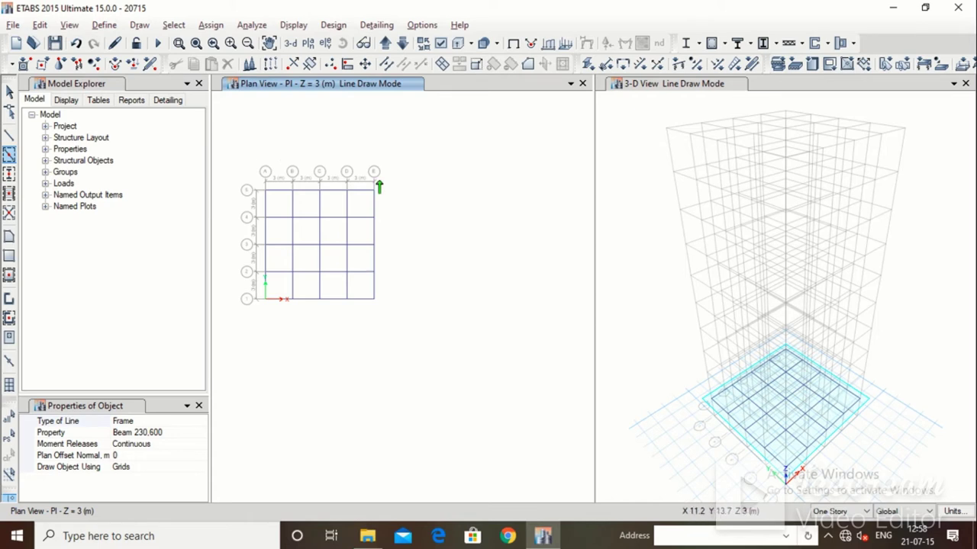
key(Escape)
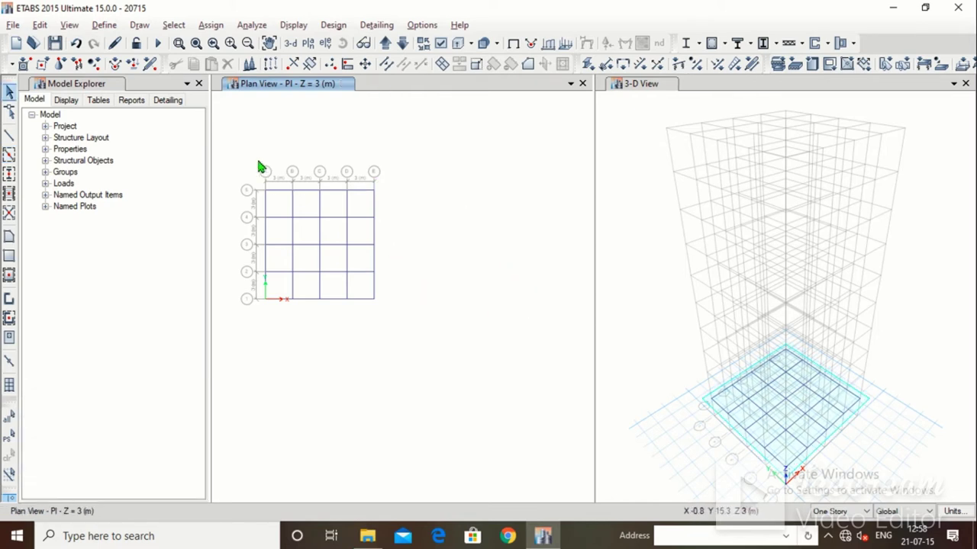
mouse_move(233, 142)
mouse_down()
mouse_move(325, 296)
mouse_move(443, 344)
mouse_move(427, 330)
mouse_up()
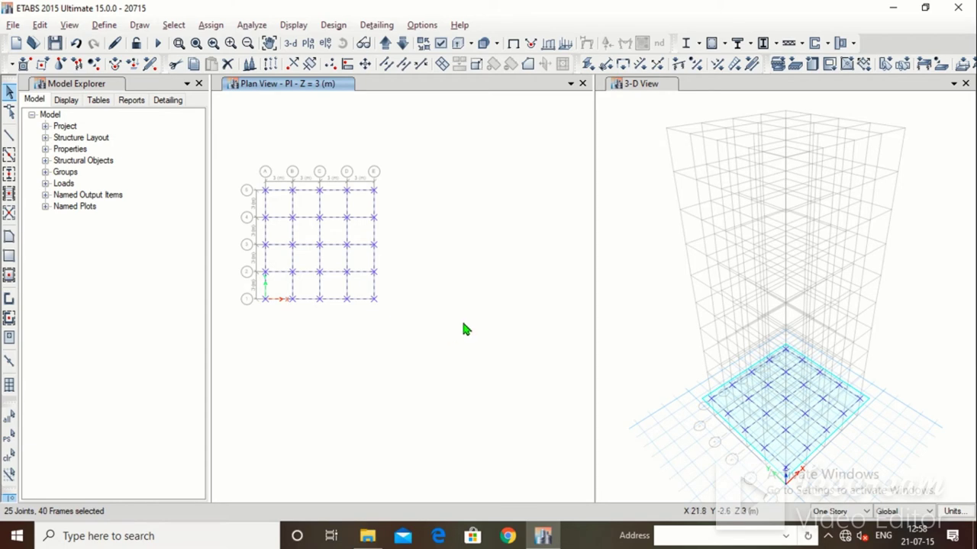
click(40, 24)
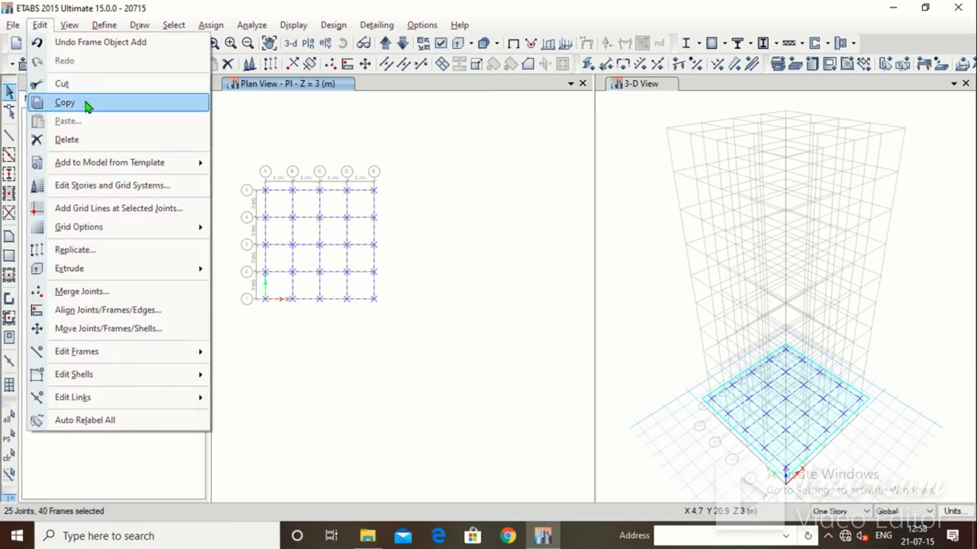
click(89, 144)
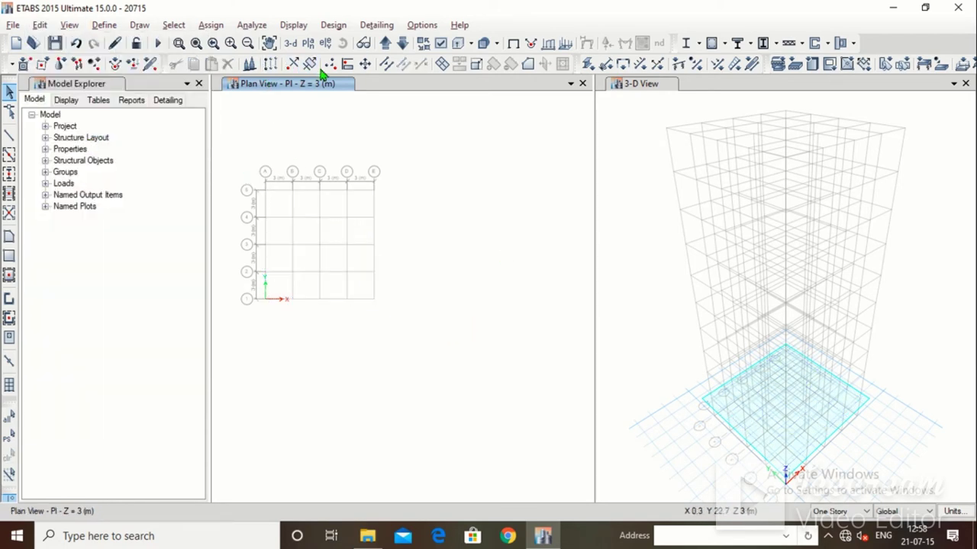
Step the plan view up through the storey levels and back down to Base
click(386, 45)
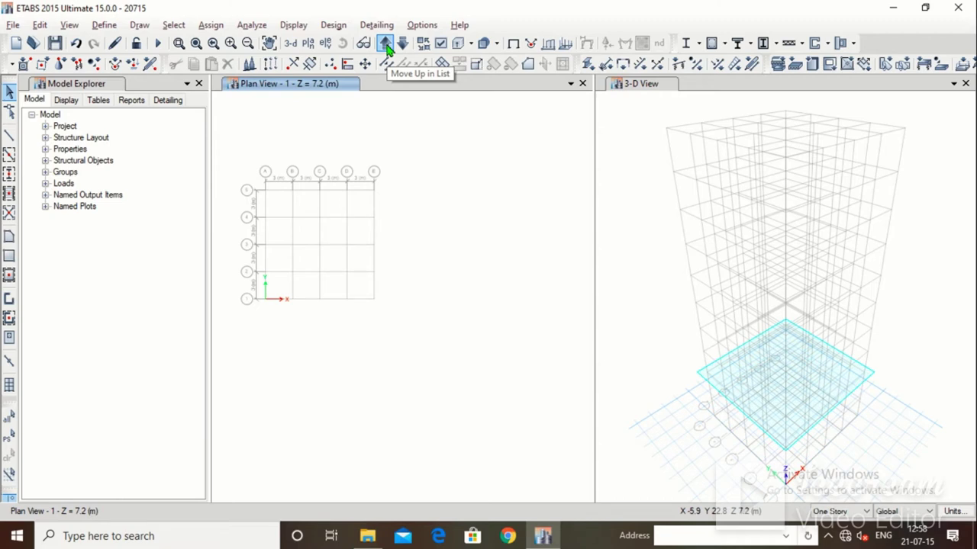
click(385, 44)
click(385, 44)
click(385, 44)
click(385, 44)
click(385, 44)
click(403, 44)
click(402, 44)
click(402, 44)
click(402, 44)
click(402, 44)
click(402, 44)
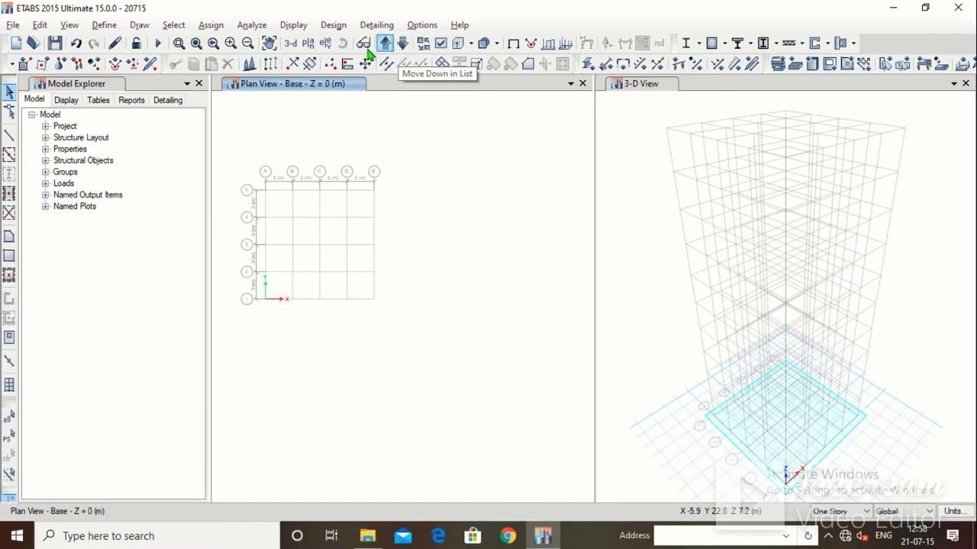
Set the plan view to storey level 1
click(307, 43)
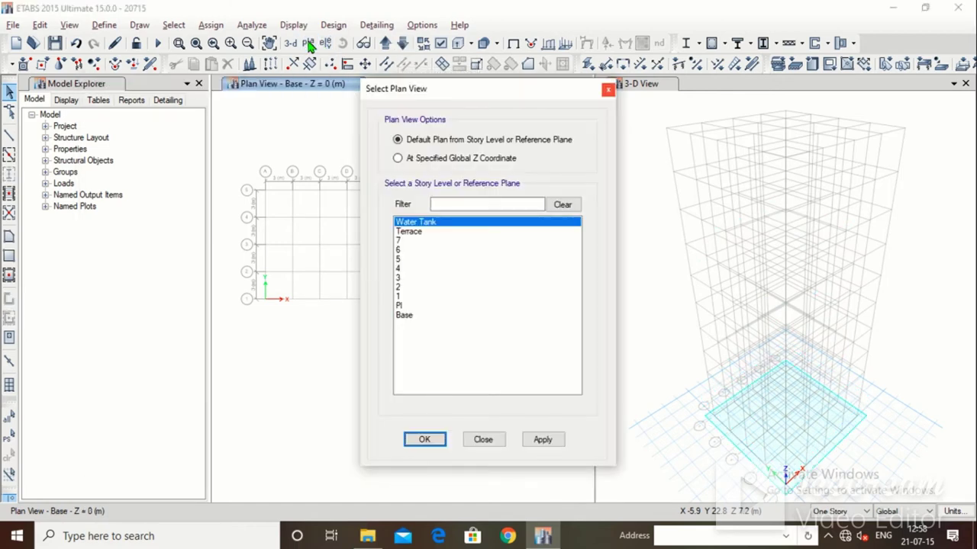
click(397, 297)
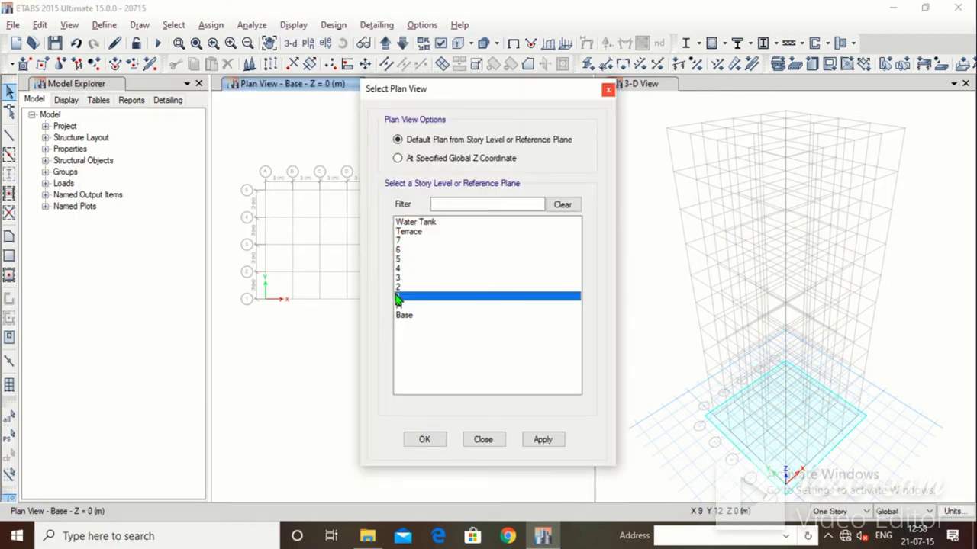
click(541, 438)
click(423, 441)
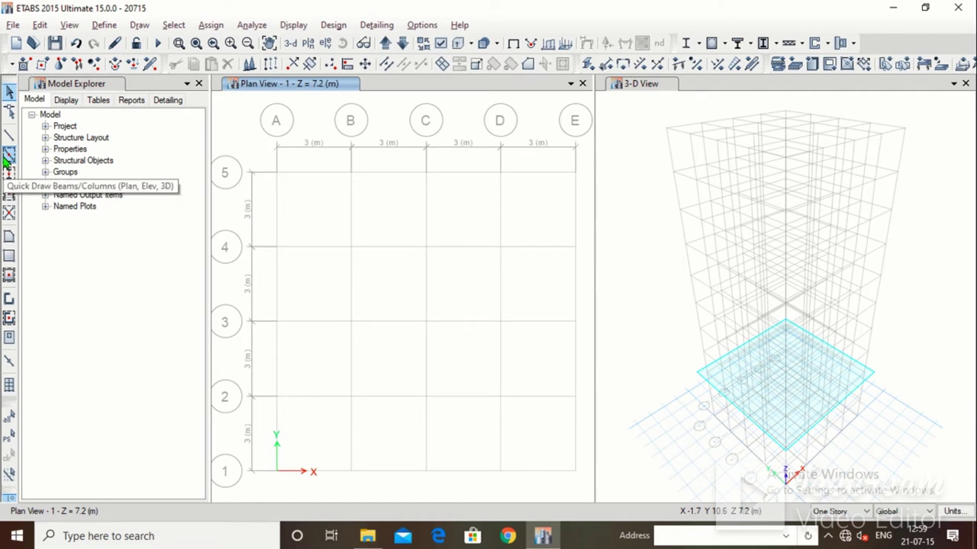
Quick-draw Beam 230,600 members on all grid lines of storey 1 by windowing the whole plan grid
click(8, 157)
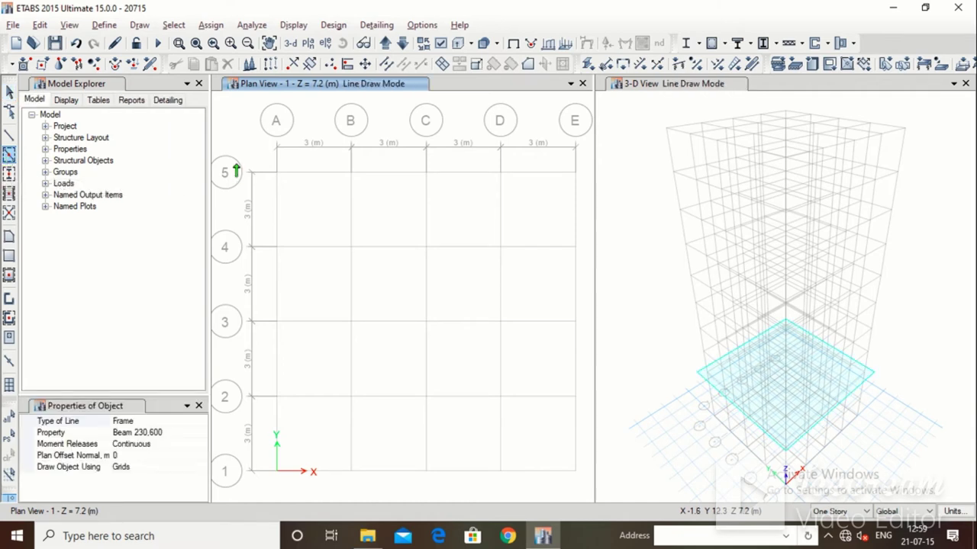
scroll(229, 168, down, 3)
drag(238, 165, 369, 286)
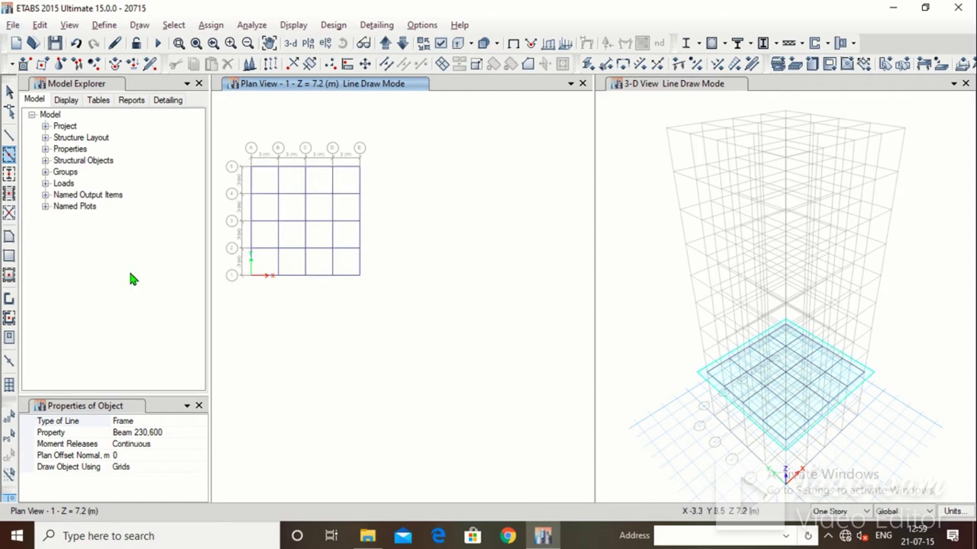
Set up Quick Draw Columns with Column 300,600 as the section property
click(9, 177)
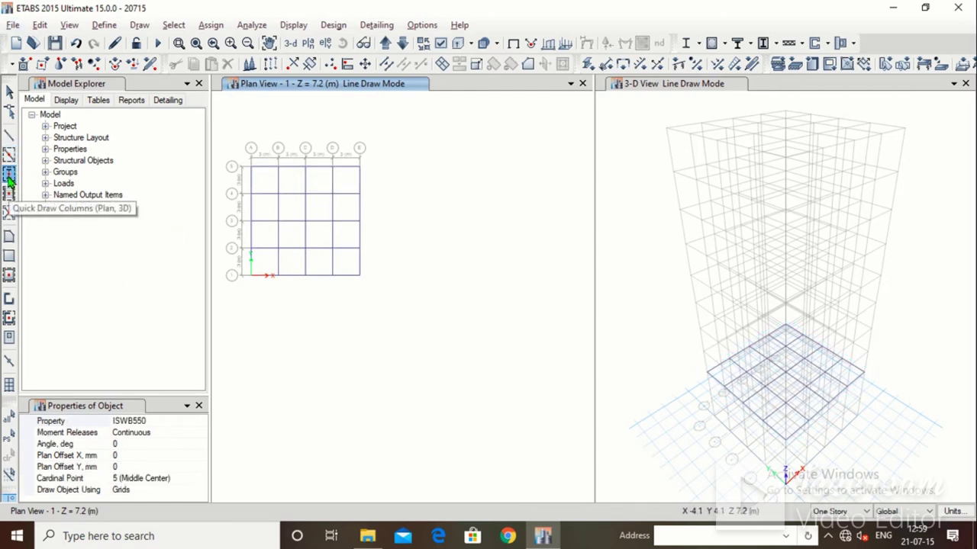
click(140, 422)
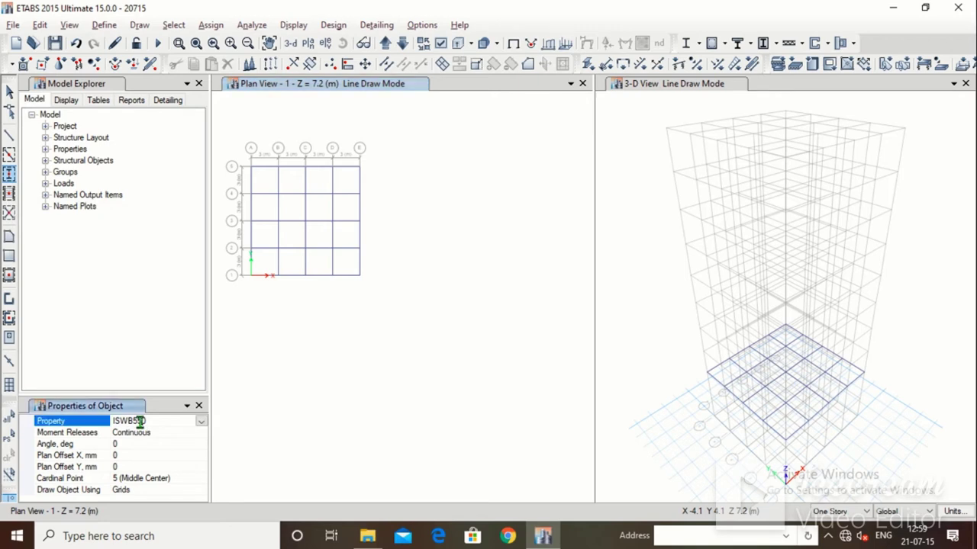
click(201, 422)
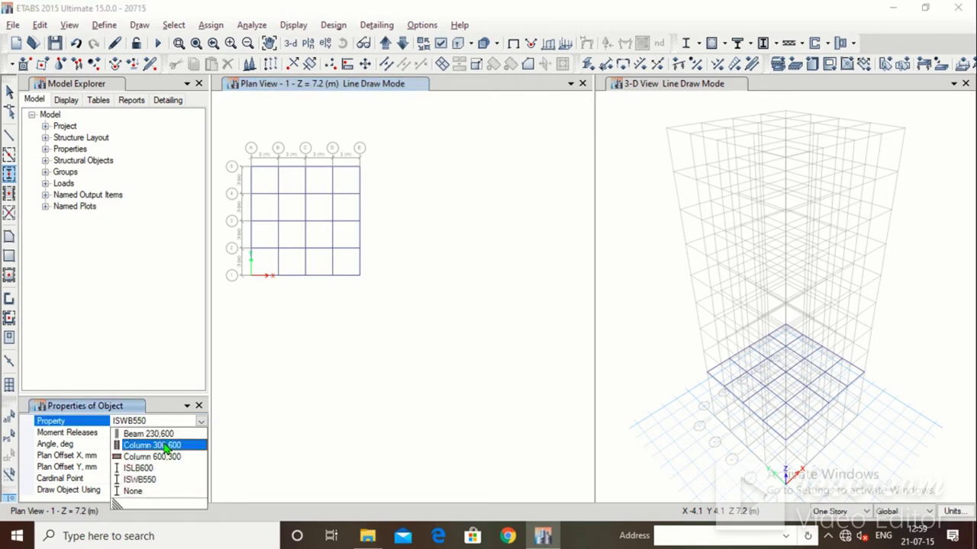
click(152, 445)
scroll(253, 164, up, 3)
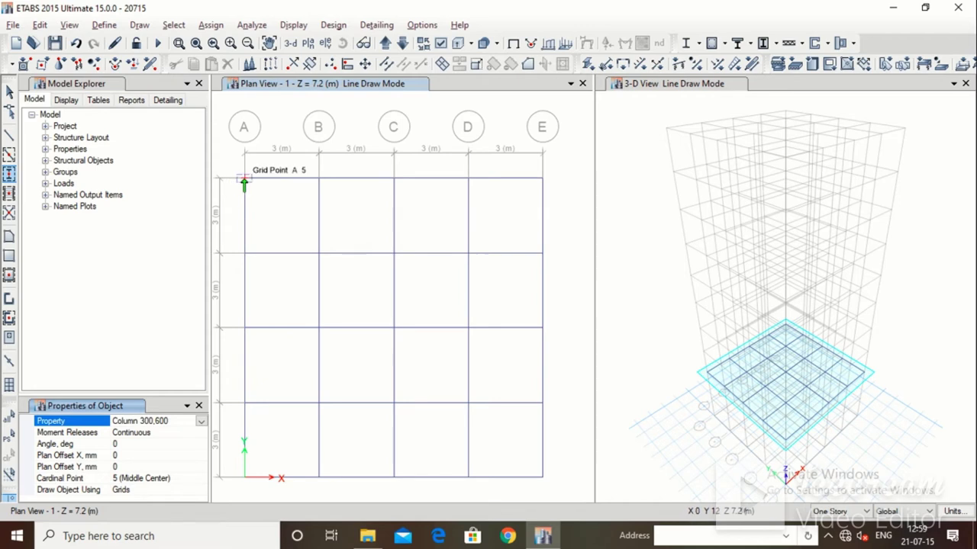
Place Column 300,600 columns at grid points A to E along grid line 5, undoing the stray column between C and D
click(244, 178)
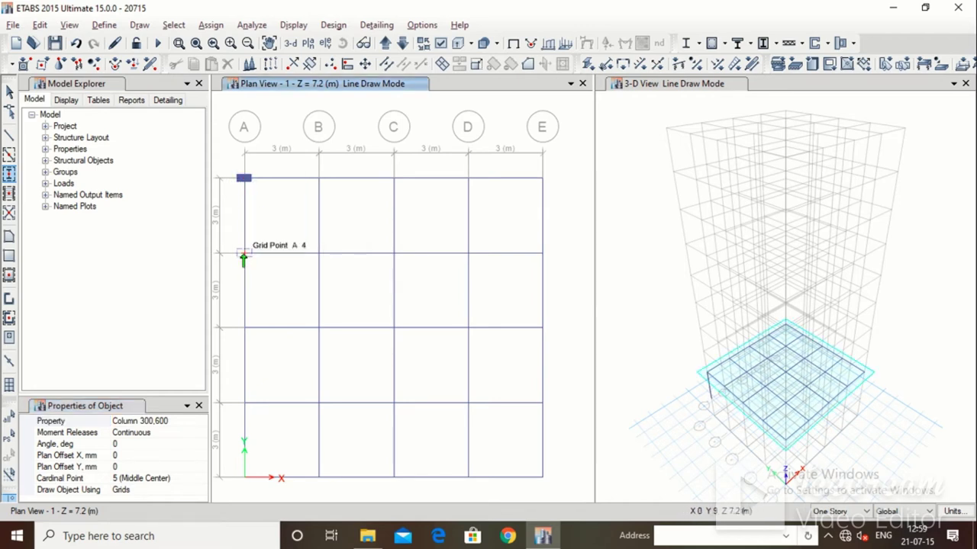
click(318, 178)
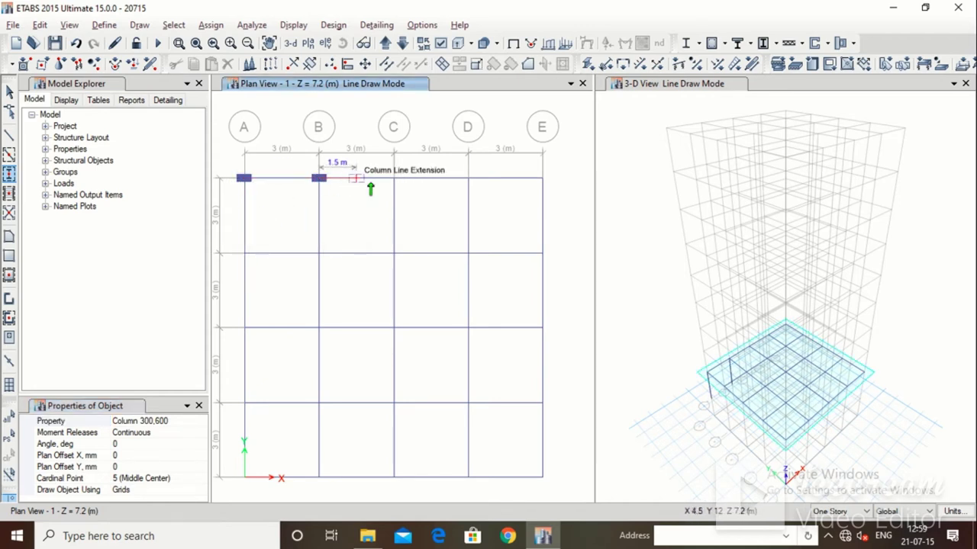
click(393, 180)
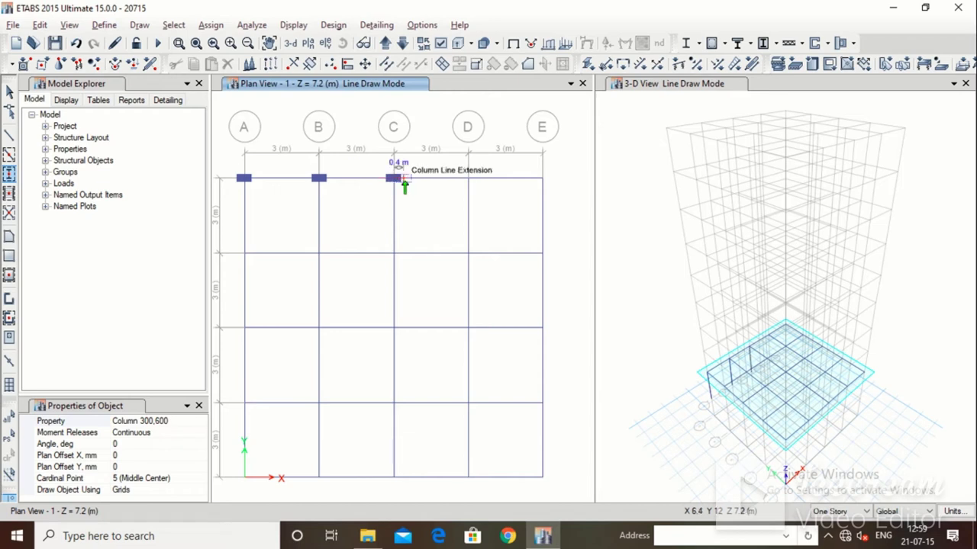
click(434, 179)
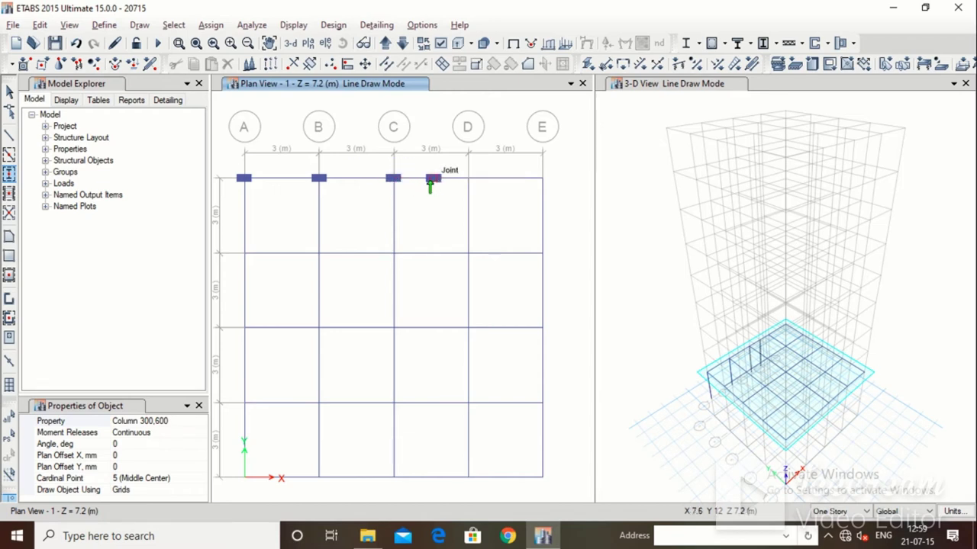
click(75, 44)
click(467, 181)
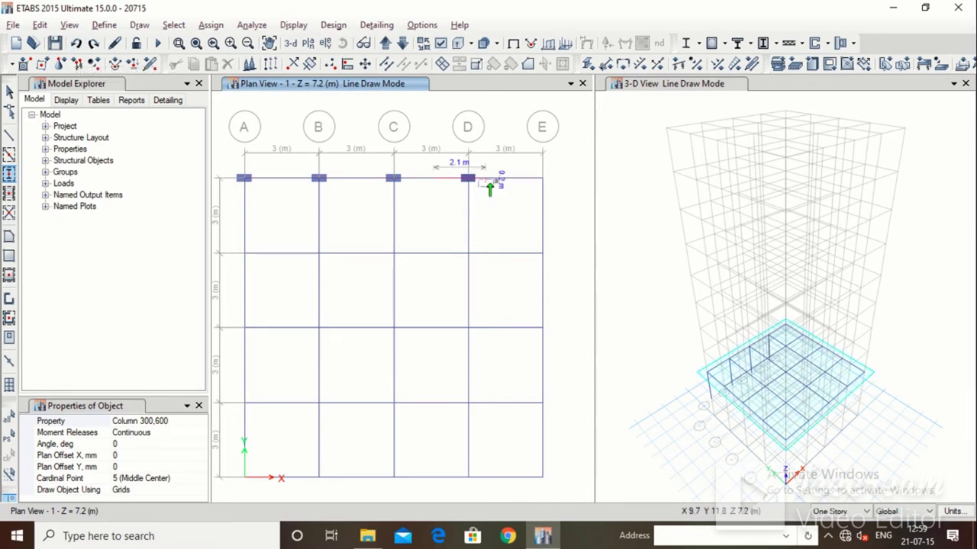
click(538, 182)
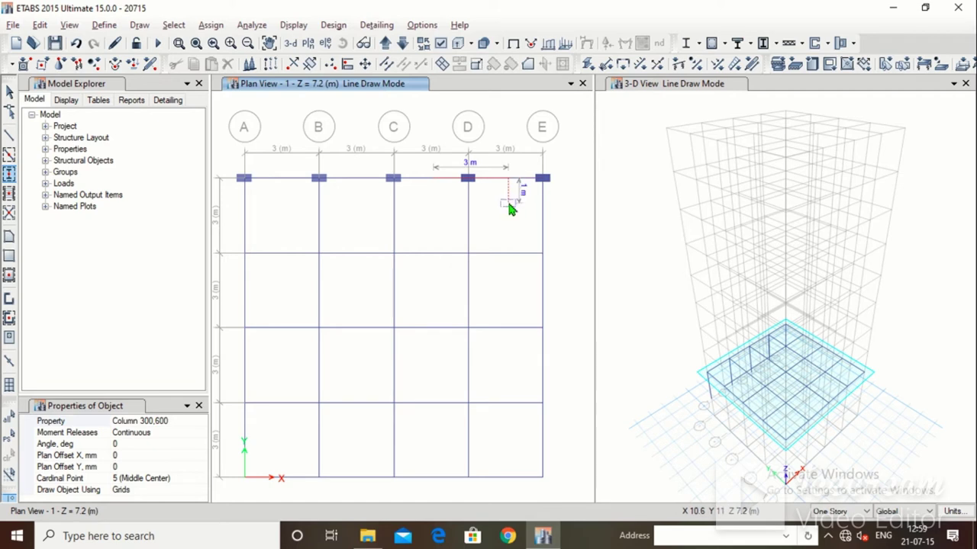
key(Escape)
Quick-draw Column 300,600 columns at all grid intersections of storey 1 at once by windowing the whole plan grid
click(10, 174)
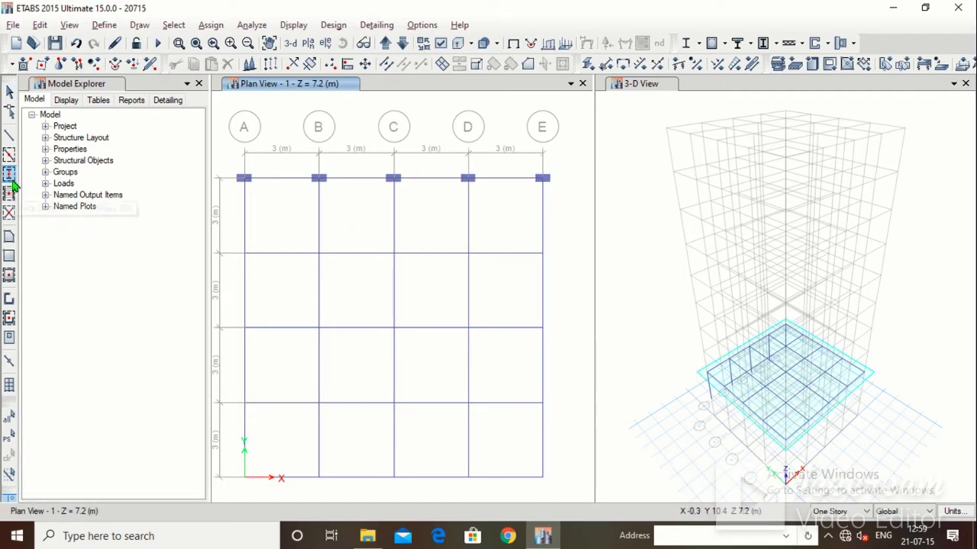
scroll(276, 252, down, 4)
drag(257, 249, 389, 353)
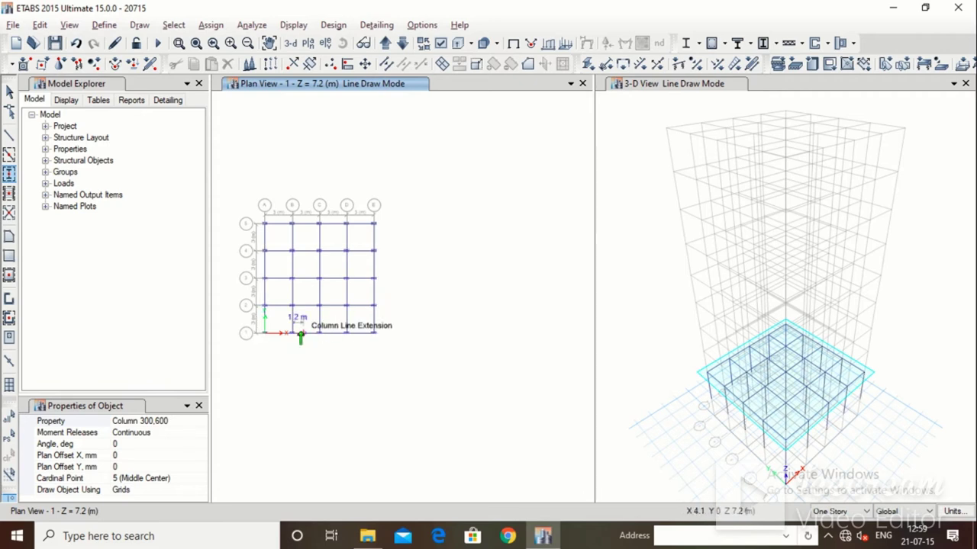
key(Escape)
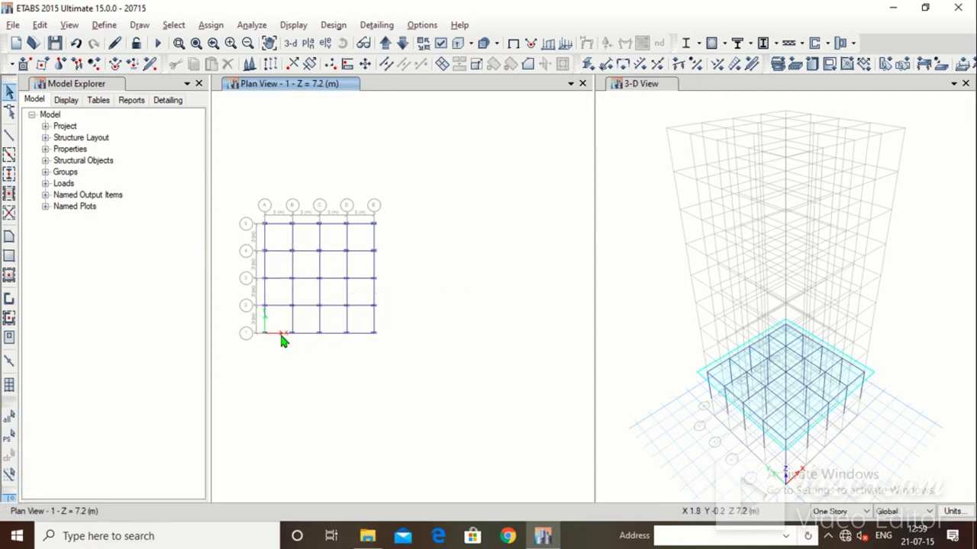
scroll(247, 276, up, 3)
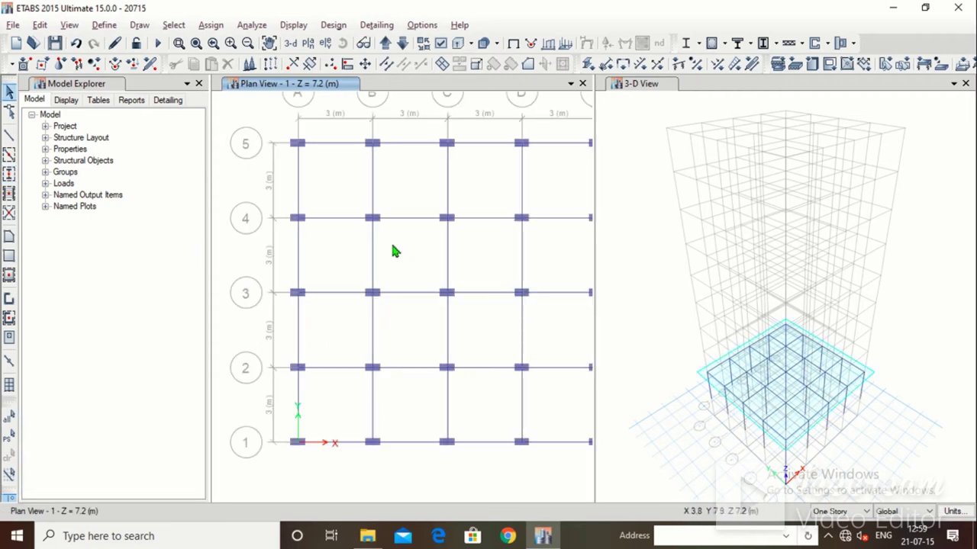
scroll(392, 246, down, 3)
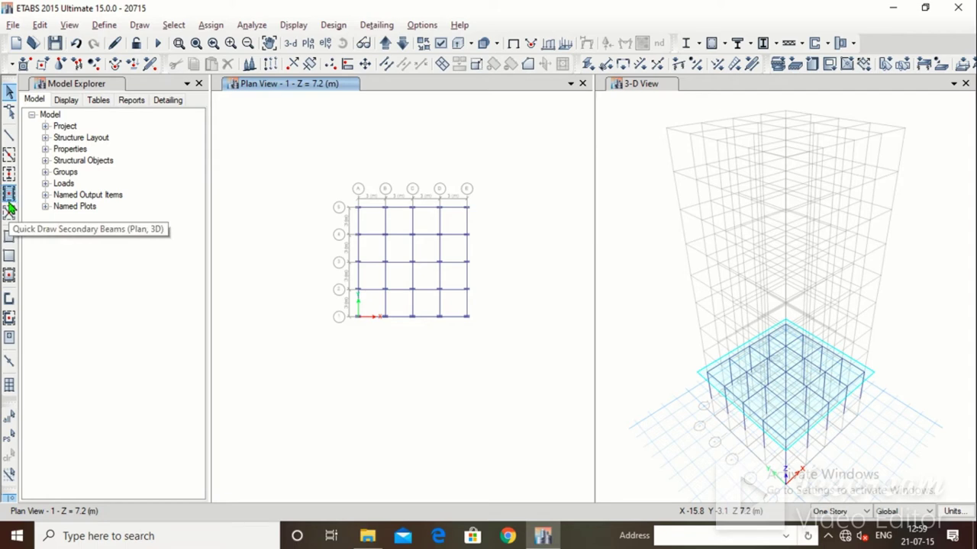
Draw a Slab1 floor corner by corner in the bay between grid lines A–B and 4–5 on storey 1
click(11, 239)
scroll(358, 229, up, 5)
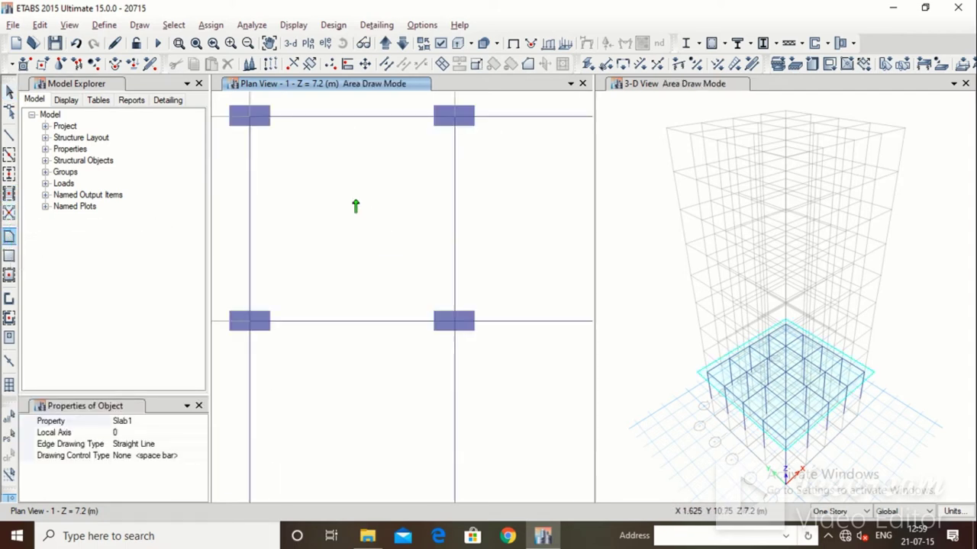
click(250, 116)
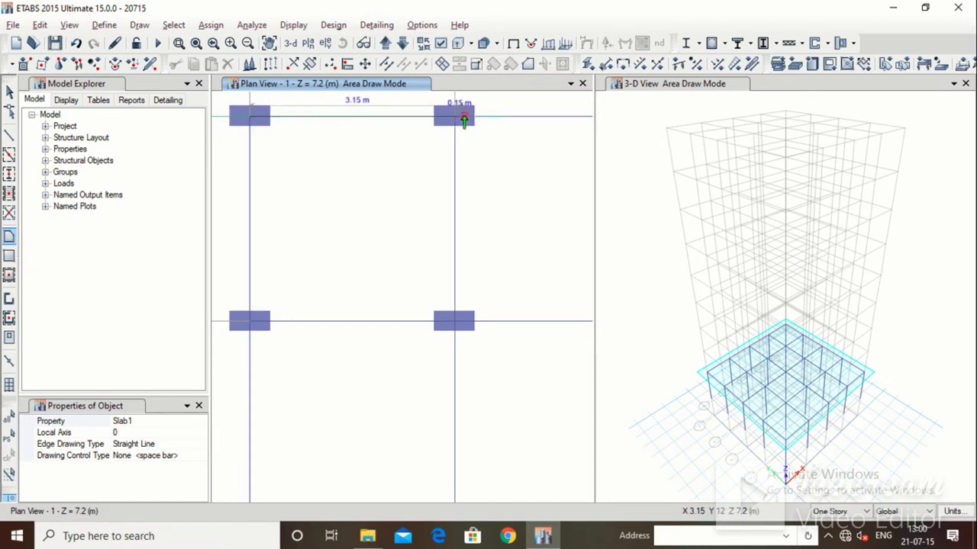
click(455, 115)
click(455, 321)
click(250, 322)
click(249, 116)
key(Escape)
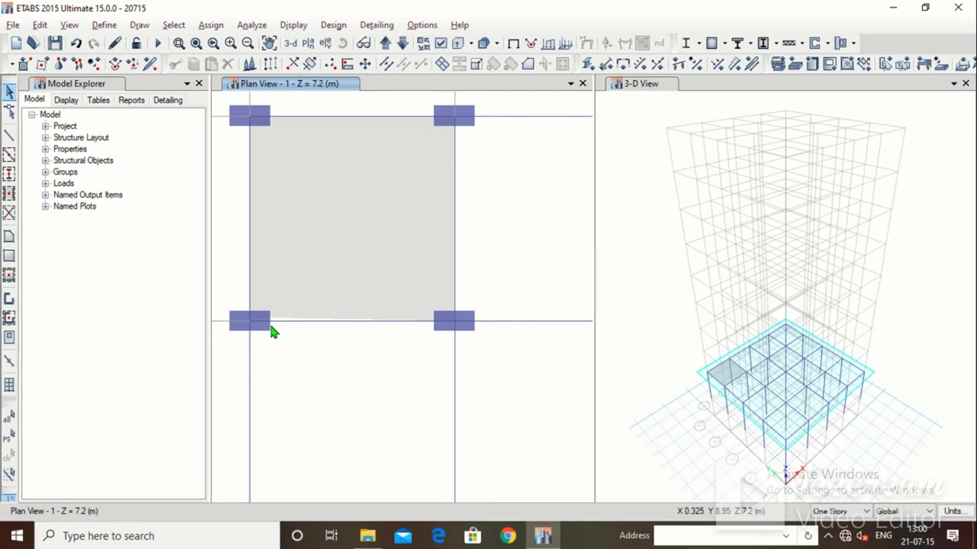
Delete the slab in the bay between grid lines A–B and 4–5
scroll(273, 331, up, 3)
scroll(357, 313, down, 2)
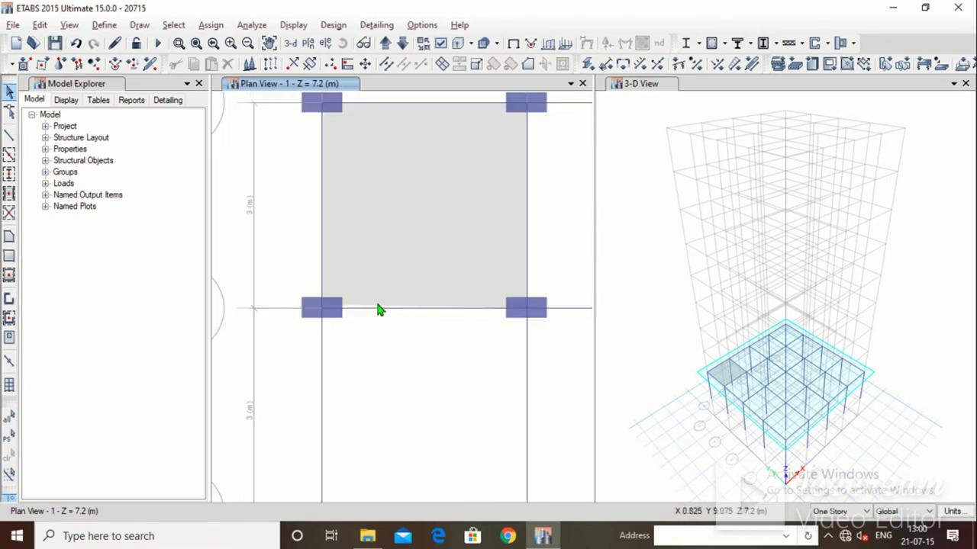
click(389, 265)
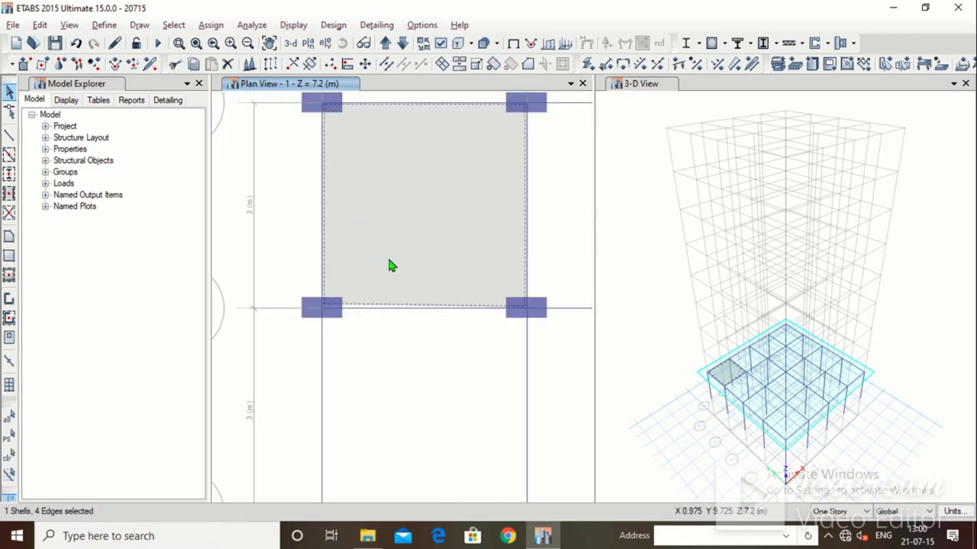
click(39, 24)
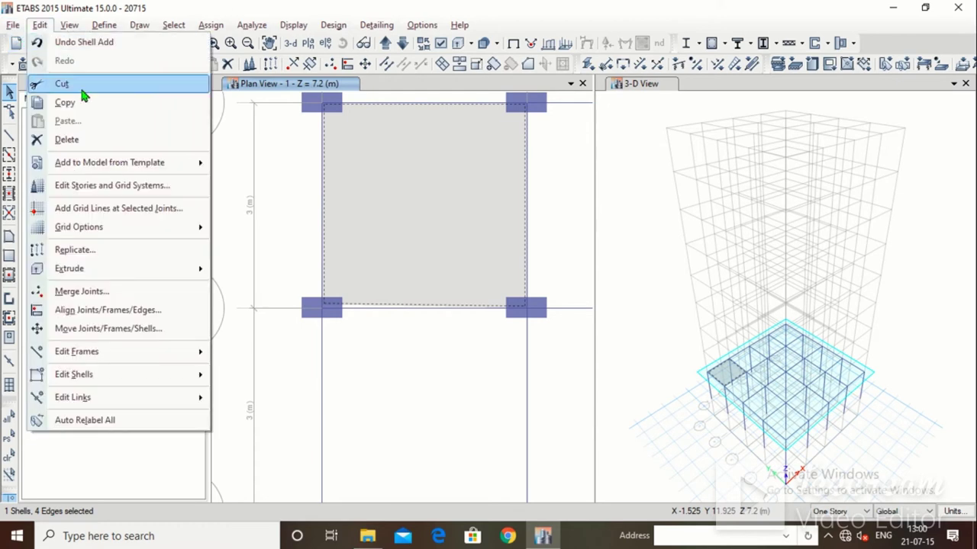
click(95, 141)
Draw a rectangular Slab1 floor in the bay between grid lines A–B and 4–5 from opposite corners A5 and B4
click(6, 257)
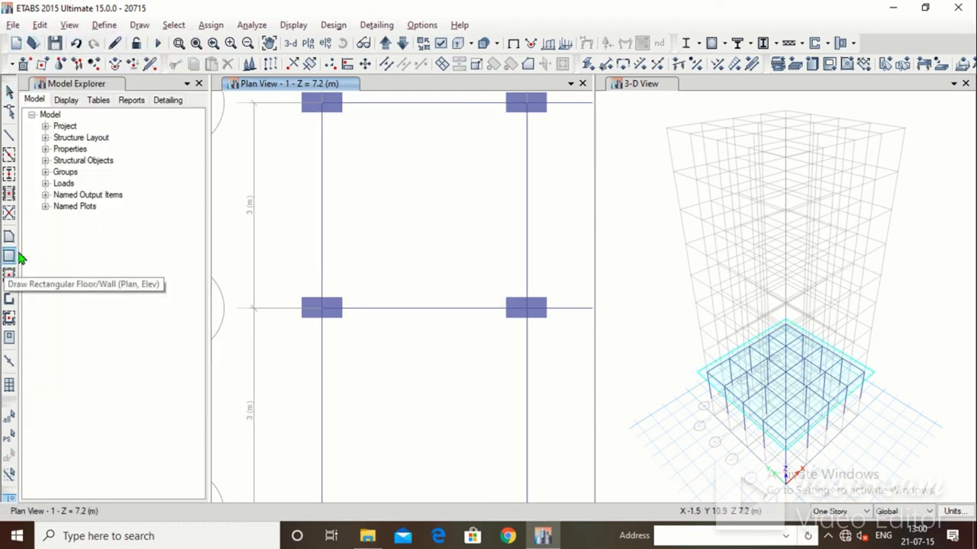
click(321, 105)
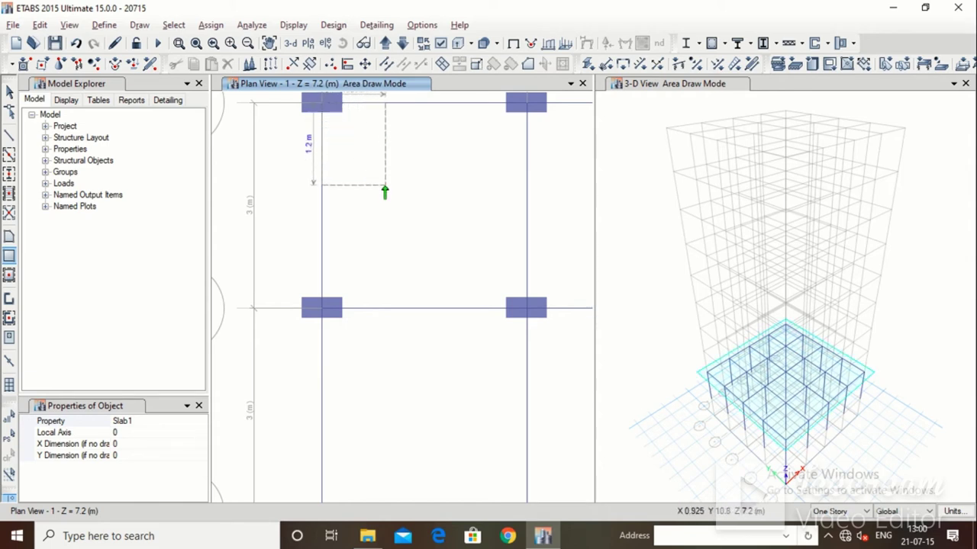
click(525, 313)
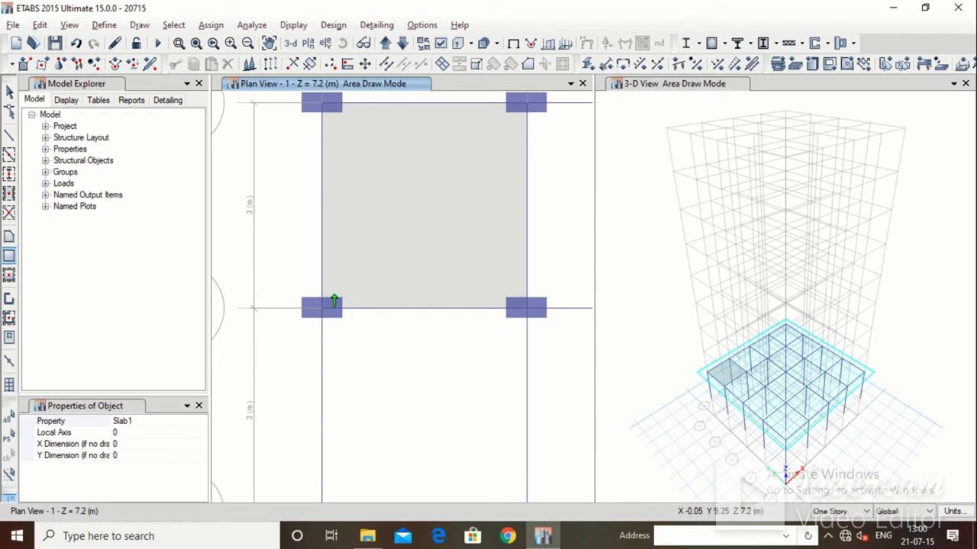
scroll(297, 275, down, 5)
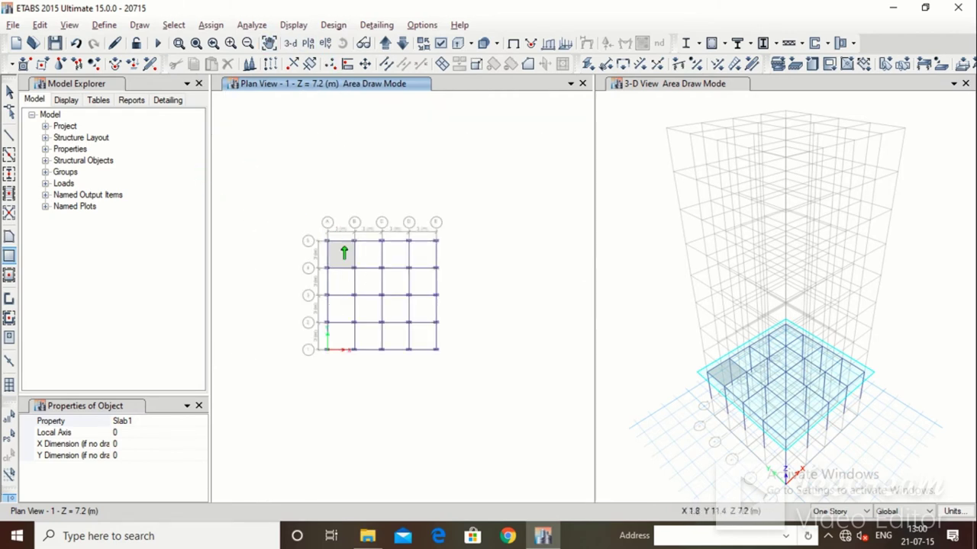
scroll(344, 246, up, 3)
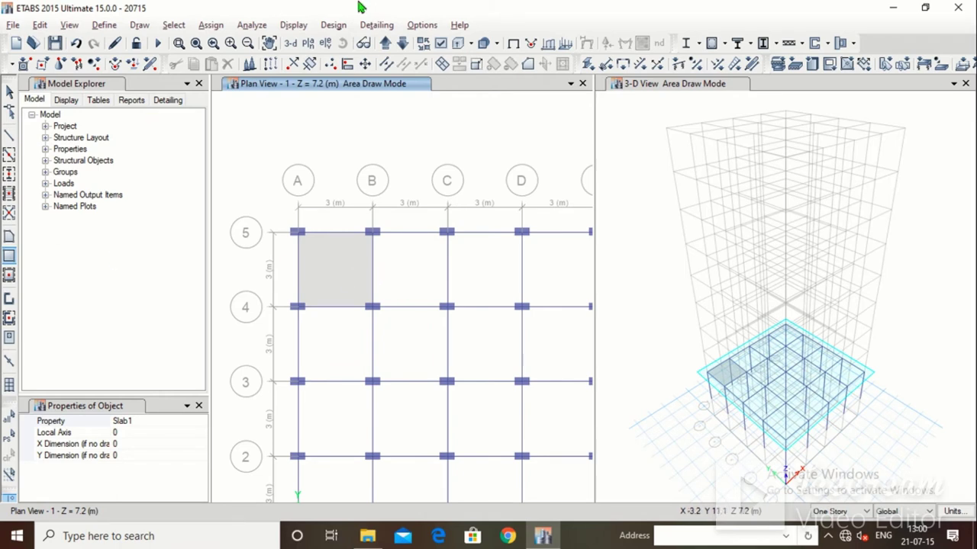
Delete the rectangular slab in the bay between grid lines A–B and 4–5
key(Escape)
click(328, 269)
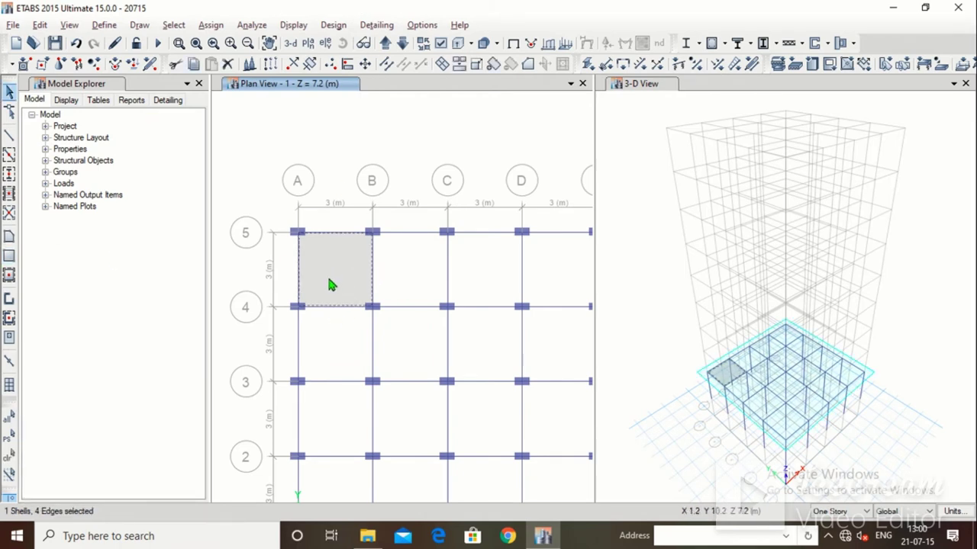
click(40, 25)
click(83, 139)
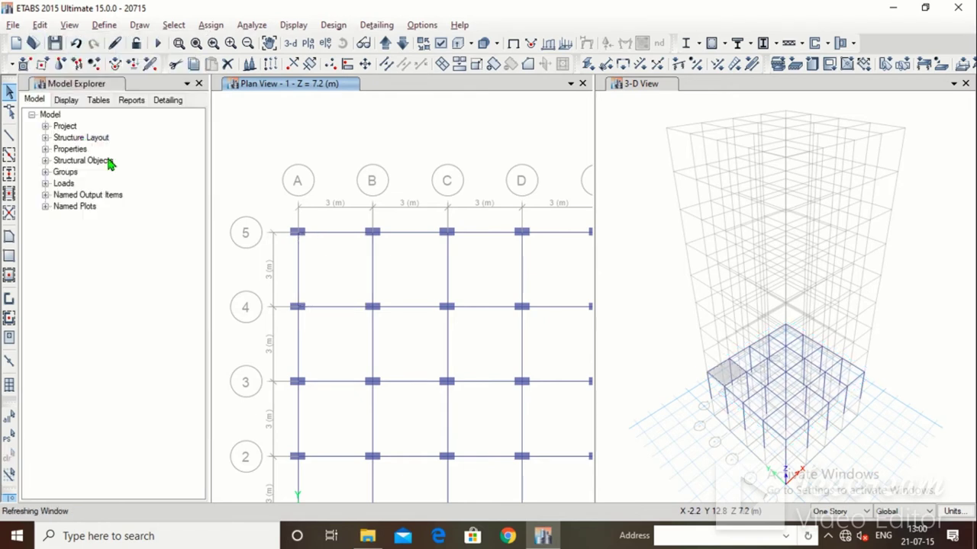
Redraw the rectangular Slab1 floor from grid point A5 to B4, along with a small stray slab at A5
click(9, 256)
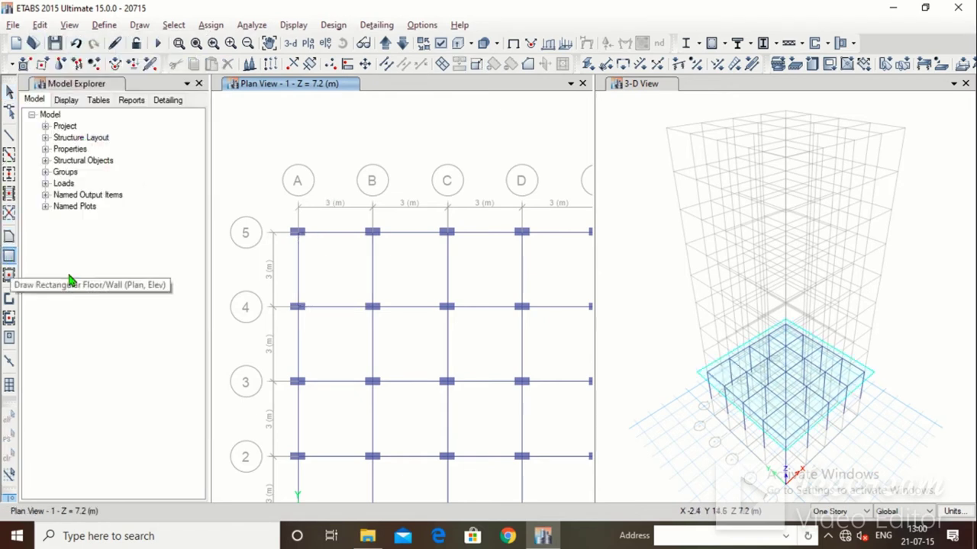
scroll(306, 243, up, 3)
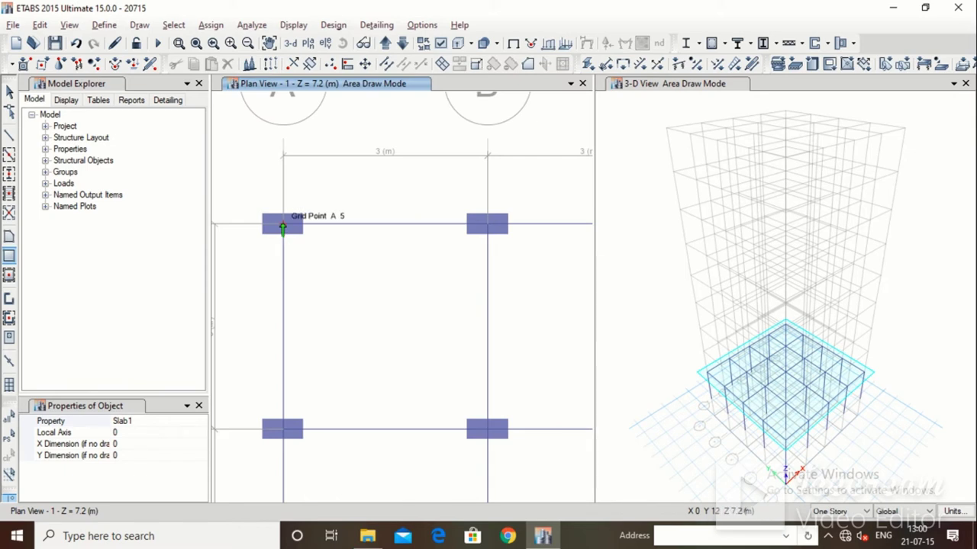
drag(283, 226, 328, 272)
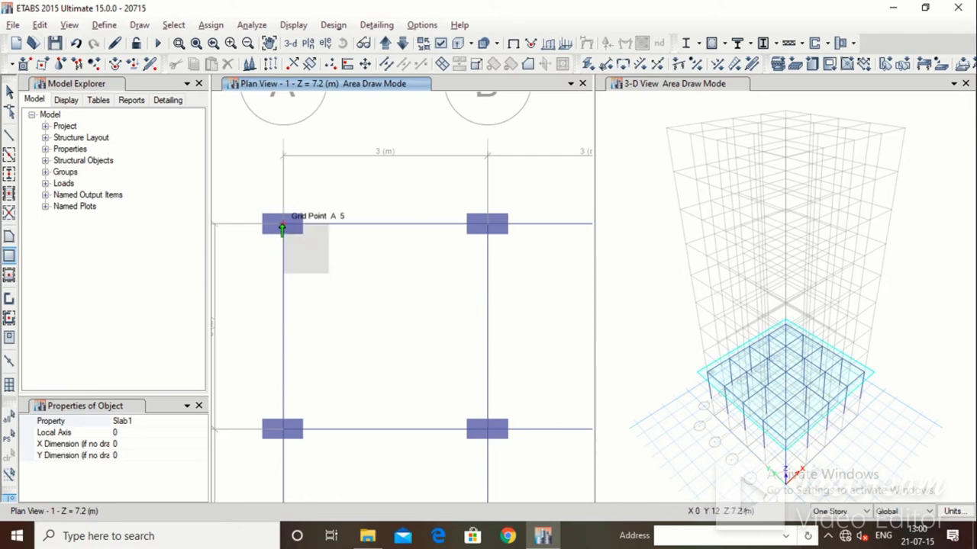
click(282, 227)
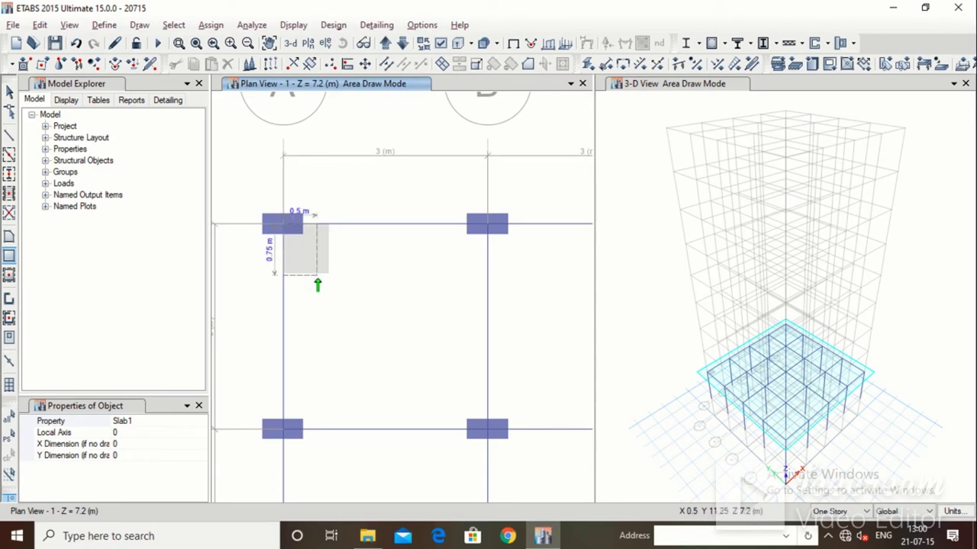
click(486, 429)
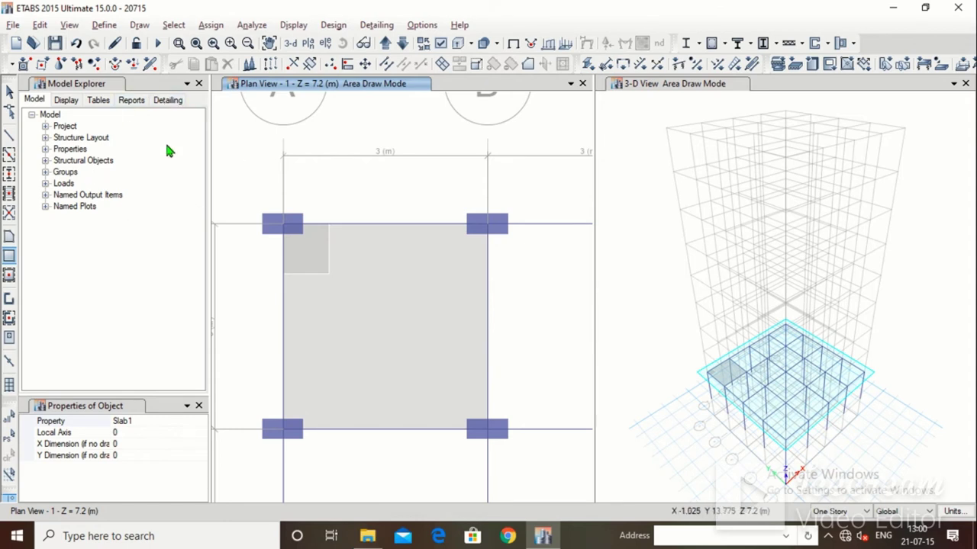
key(Escape)
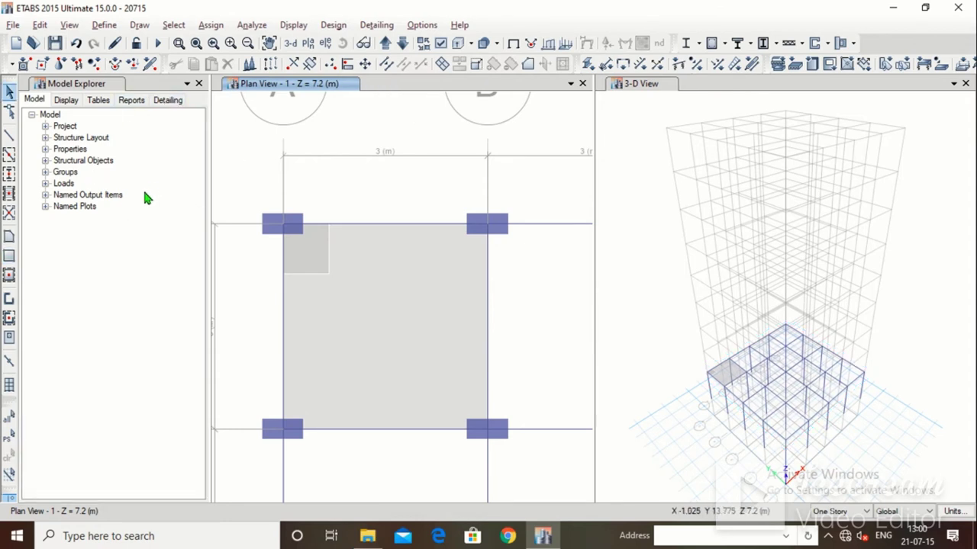
Delete both the full-bay slab and the small stray slab at grid point A5
click(407, 308)
click(400, 305)
click(366, 305)
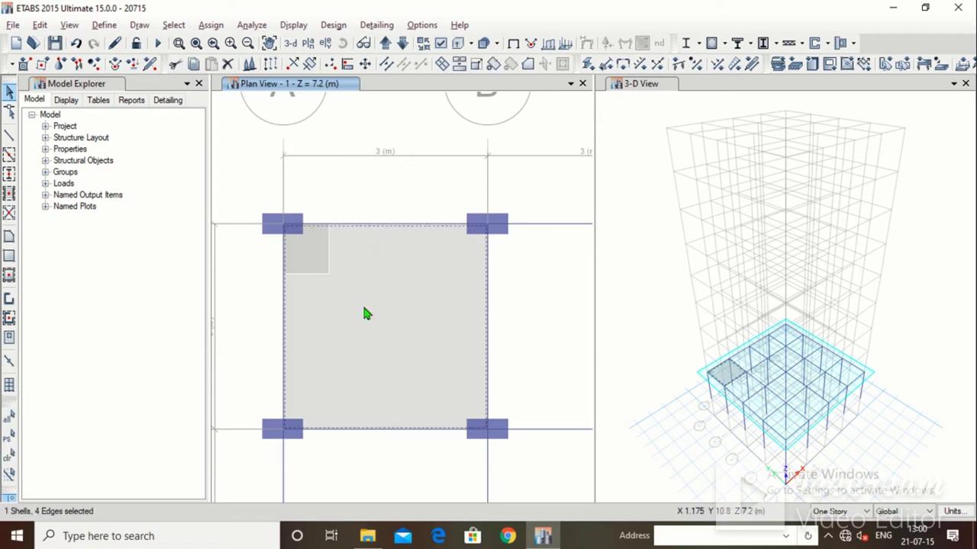
ctrl+click(307, 264)
click(525, 319)
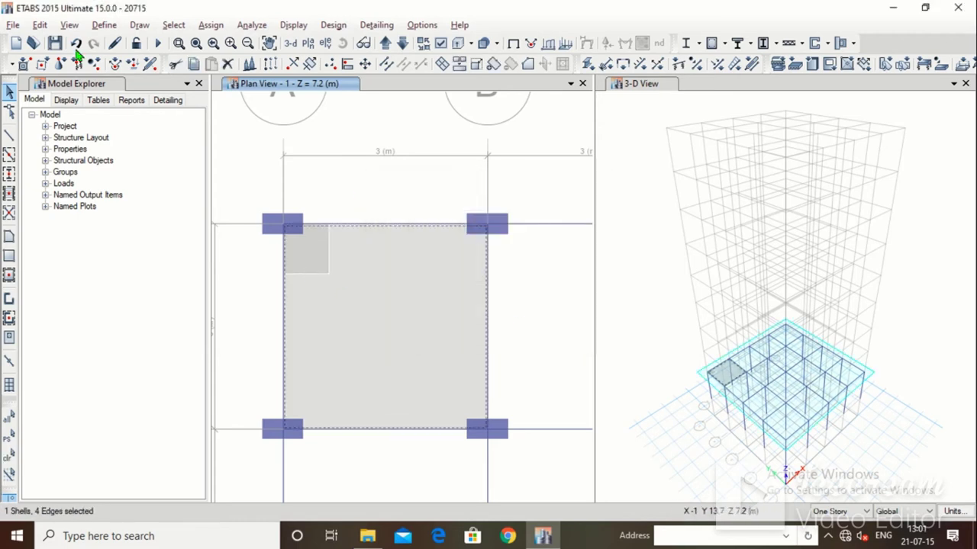
click(40, 25)
click(81, 140)
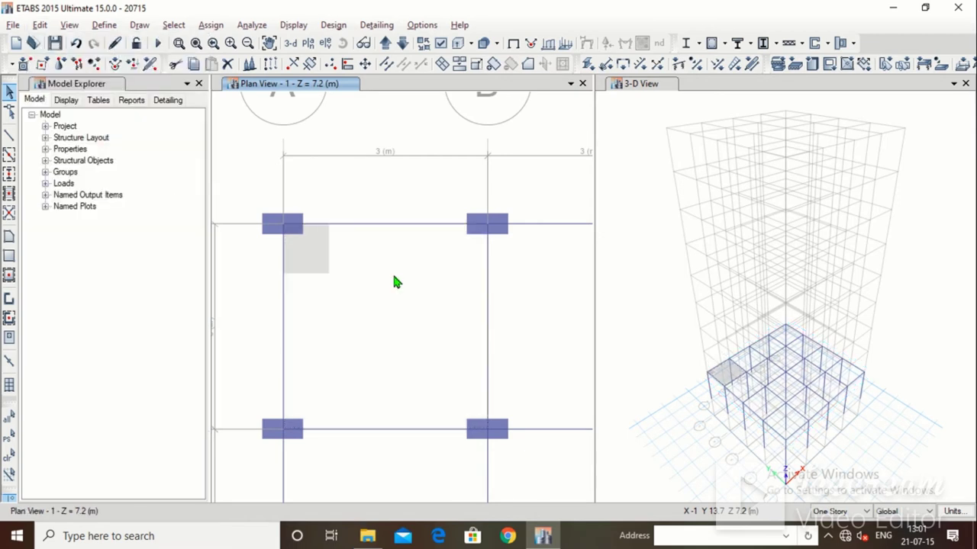
click(40, 25)
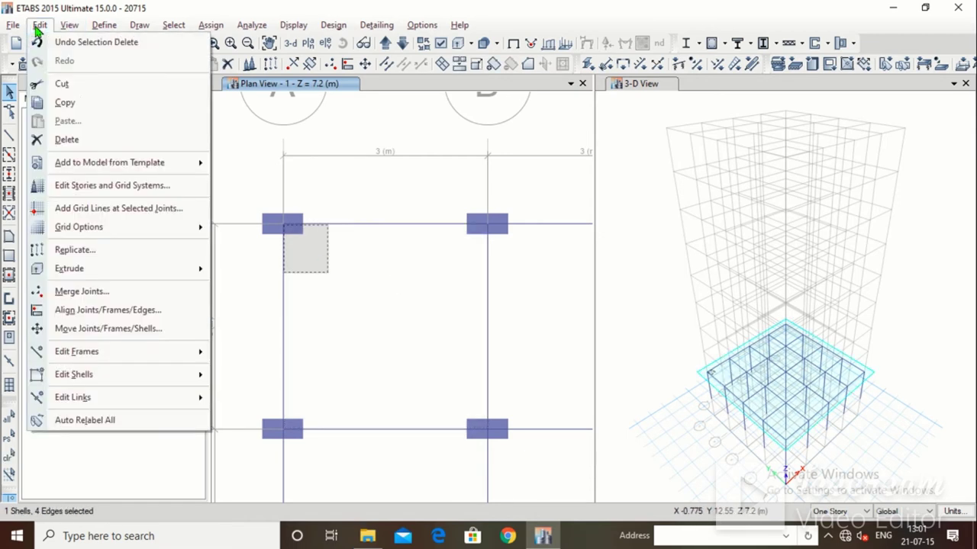
click(67, 140)
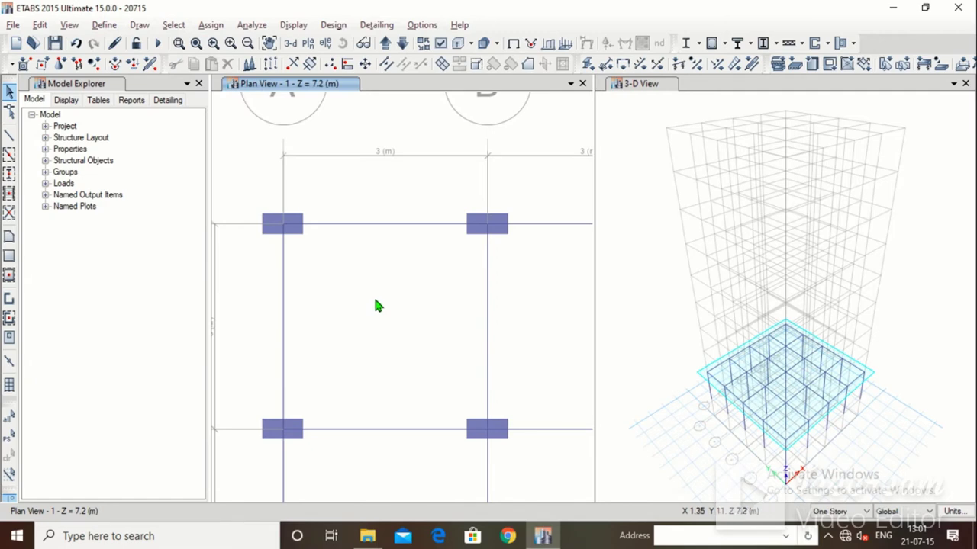
Quick-draw Slab1 floors in the six bays between grid lines A–D and 3–5 on storey 1
click(9, 275)
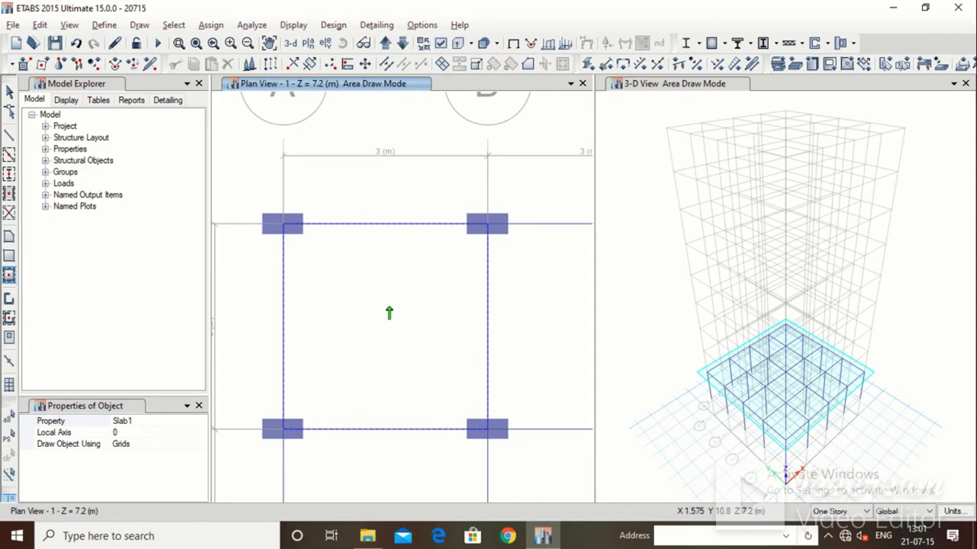
click(388, 311)
scroll(388, 311, down, 3)
click(442, 330)
click(540, 324)
click(379, 388)
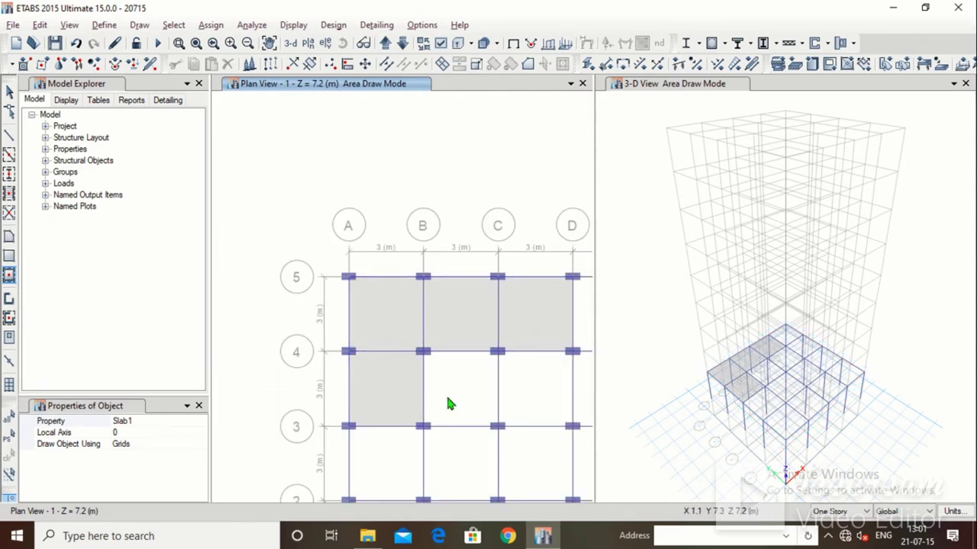
click(445, 393)
click(558, 395)
Quick-draw Slab1 floors in the D–E bays between grid lines 3 and 5 and in every bay between lines 2 and 3
scroll(508, 426, down, 5)
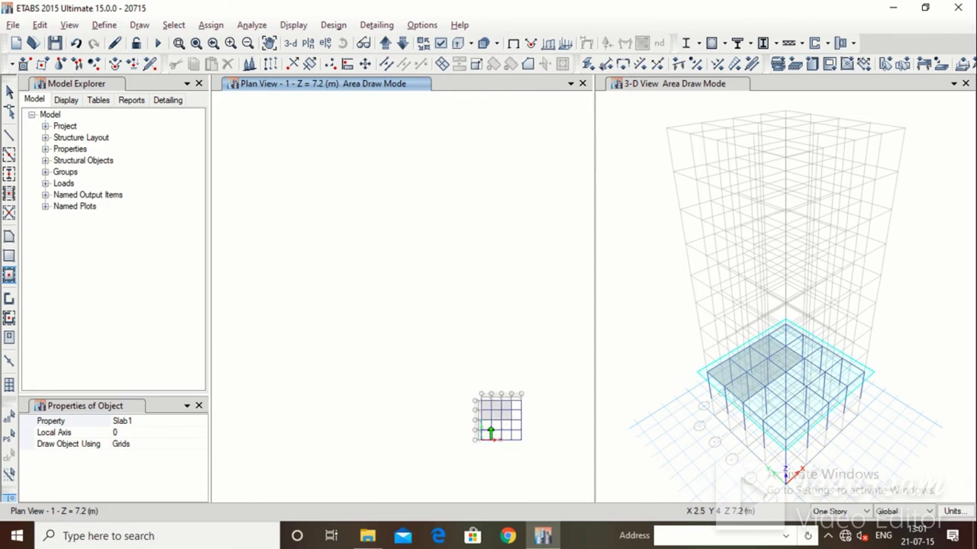
scroll(492, 424, up, 5)
scroll(500, 426, down, 3)
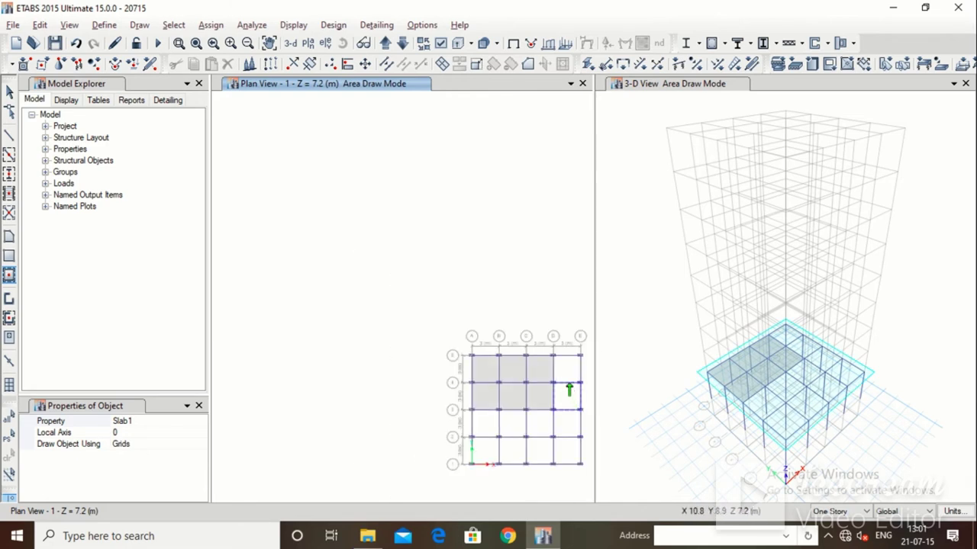
click(569, 373)
click(569, 402)
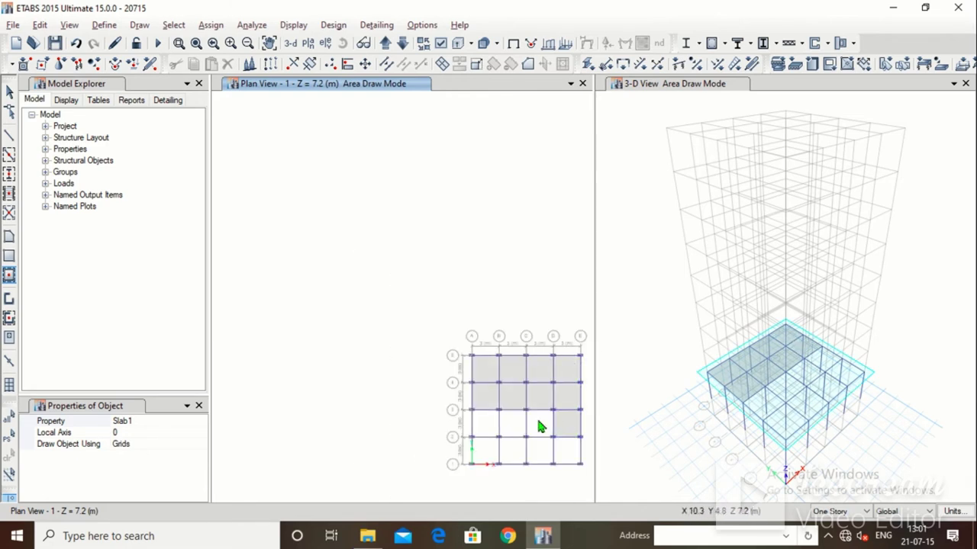
click(536, 424)
click(518, 426)
click(485, 428)
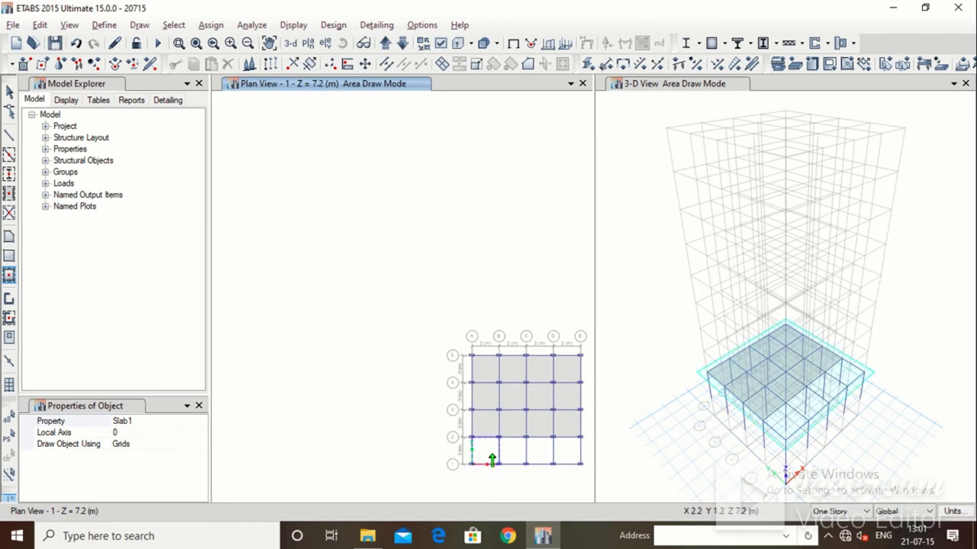
Quick-draw Slab1 floors in the four bays between grid lines 1 and 2 and end the drawing command
click(492, 461)
click(516, 460)
click(550, 463)
click(576, 460)
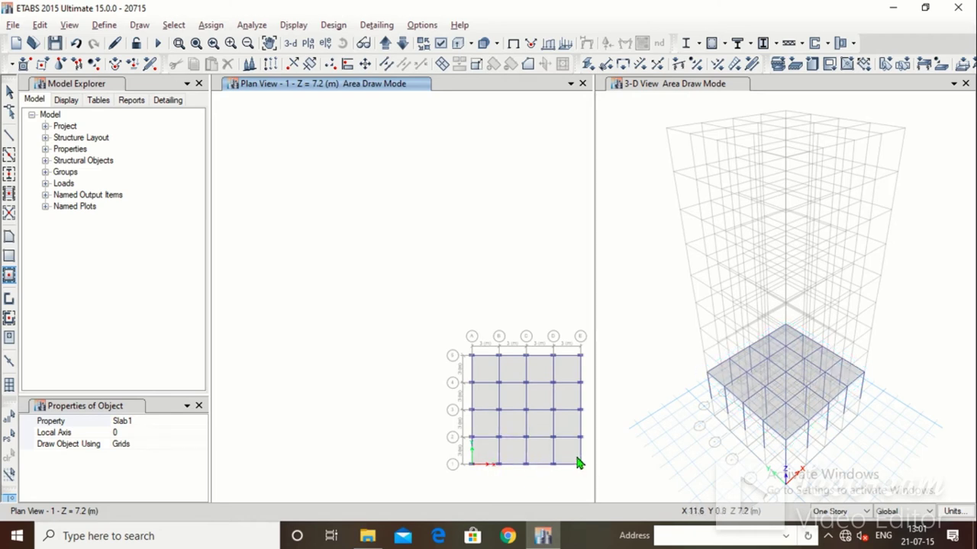
scroll(473, 424, down, 2)
scroll(495, 427, up, 2)
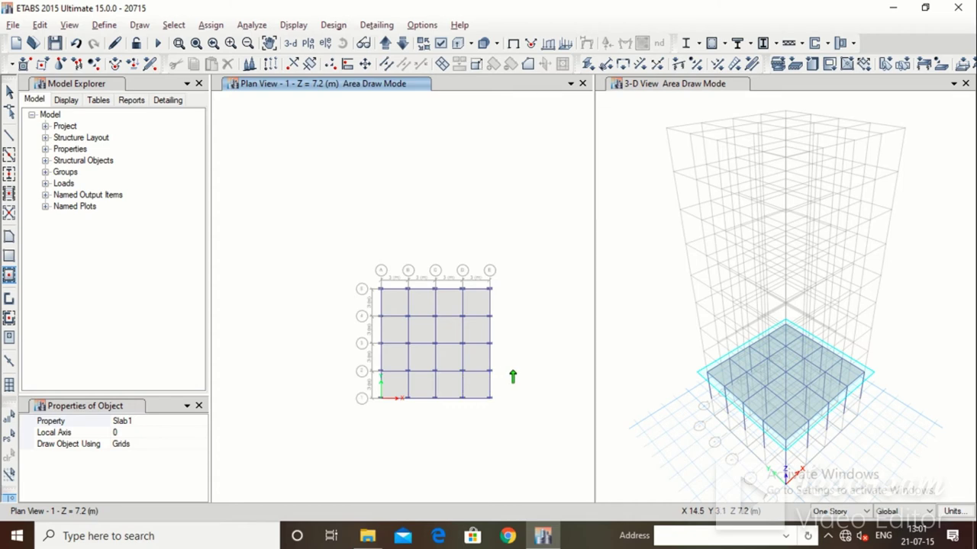
scroll(512, 376, up, 3)
scroll(513, 377, down, 3)
key(Escape)
click(391, 314)
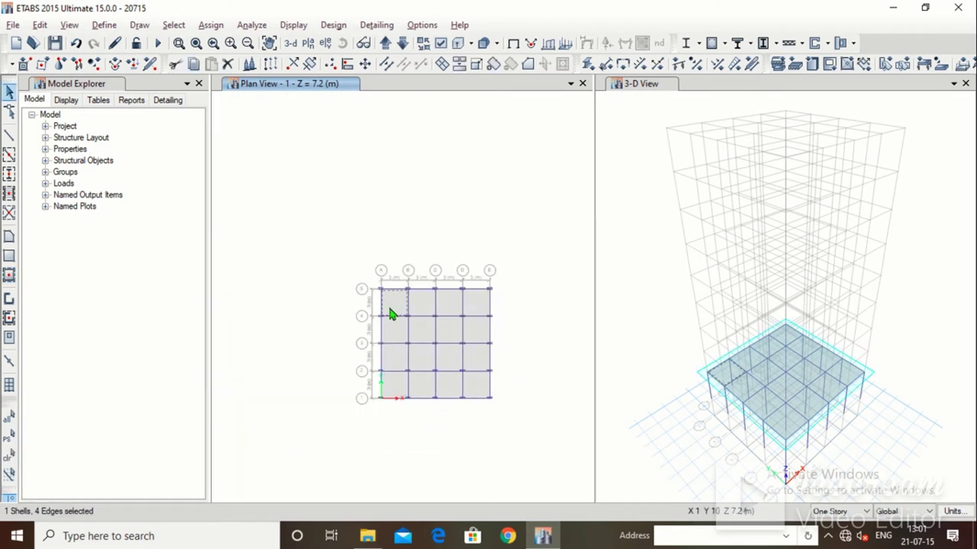
click(389, 314)
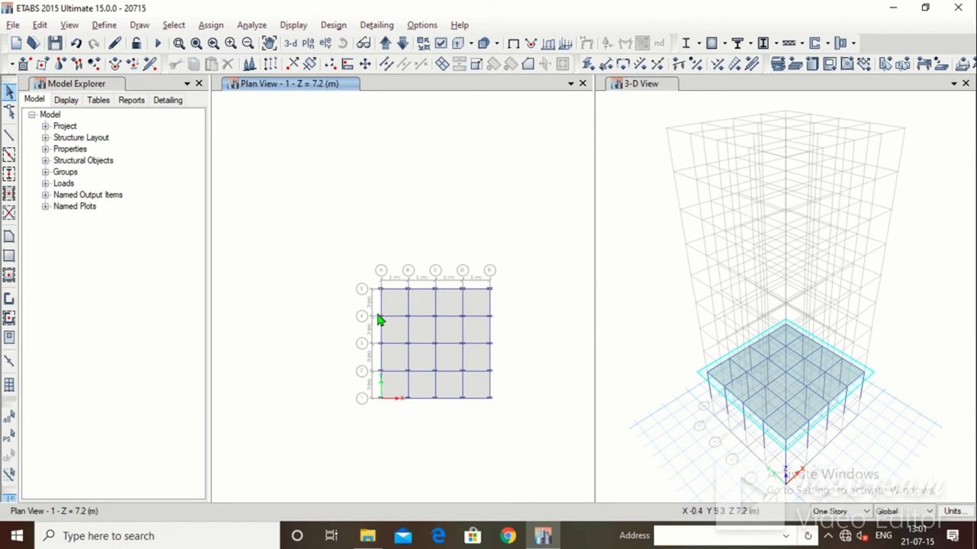
scroll(494, 418, up, 3)
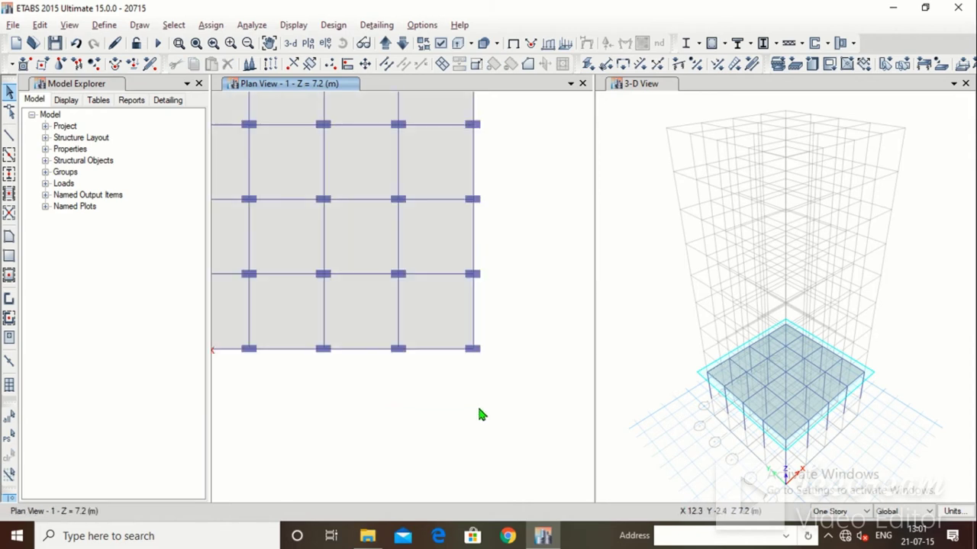
scroll(476, 404, down, 3)
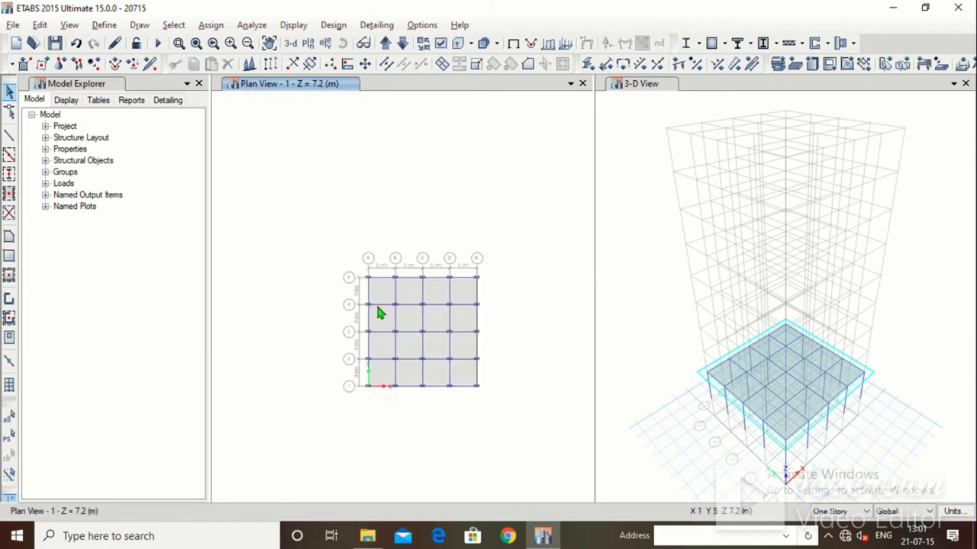
scroll(376, 312, up, 3)
scroll(465, 387, down, 3)
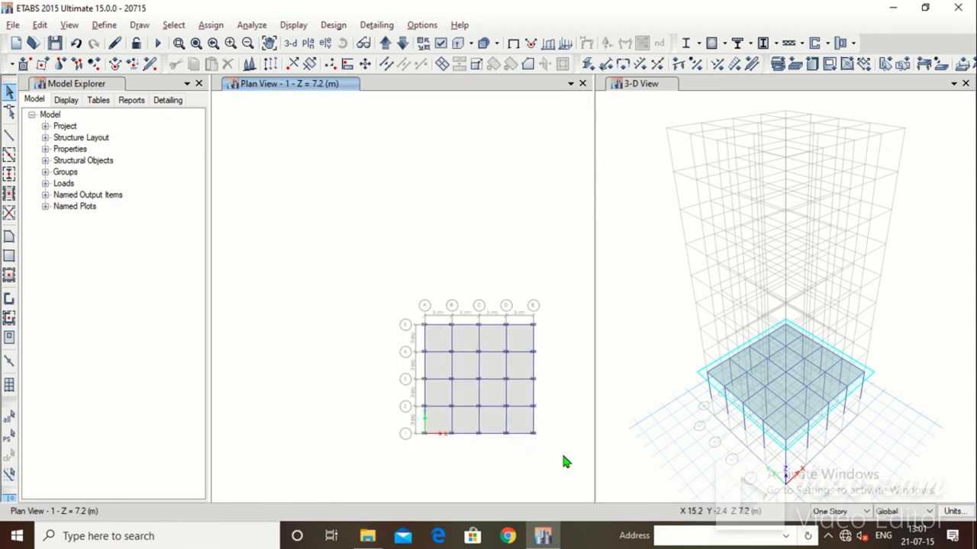
scroll(565, 461, up, 3)
scroll(557, 455, down, 3)
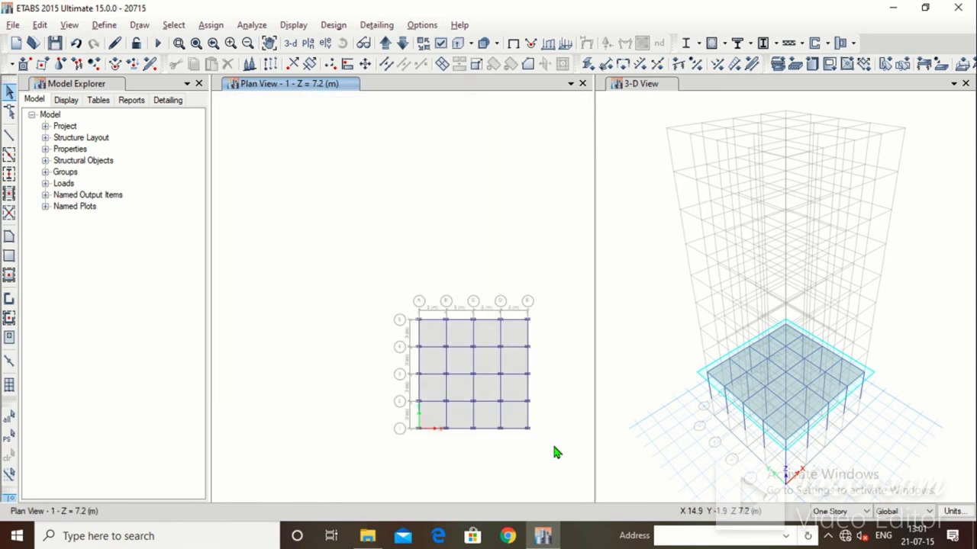
scroll(553, 448, up, 3)
scroll(552, 448, down, 3)
scroll(552, 447, up, 3)
scroll(553, 449, down, 3)
Select all sixteen slabs on storey 1 and assign them the Slab150 section
click(436, 345)
click(474, 345)
click(521, 340)
click(488, 340)
click(441, 363)
click(463, 343)
click(460, 360)
click(484, 369)
click(515, 371)
click(438, 391)
click(460, 394)
click(496, 396)
click(521, 399)
click(458, 424)
click(492, 421)
click(517, 422)
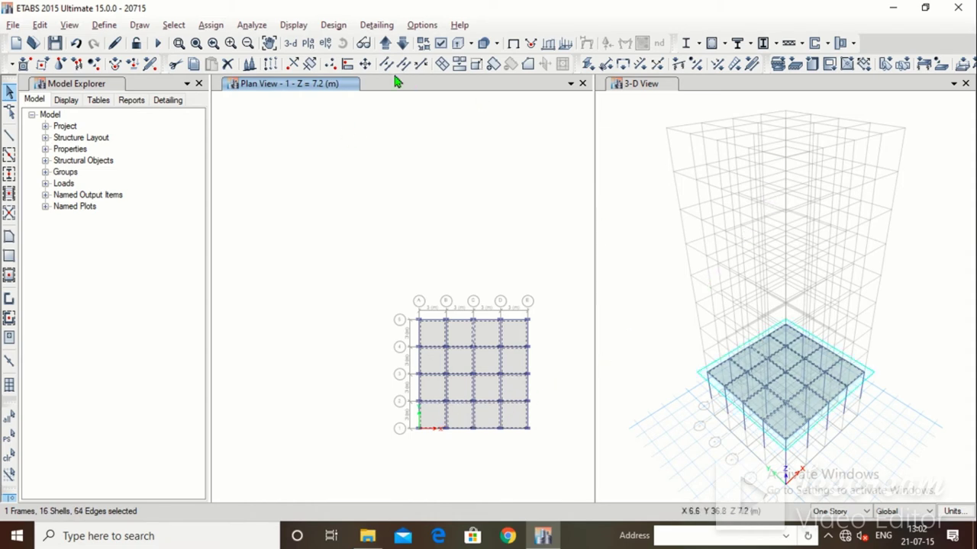
click(210, 25)
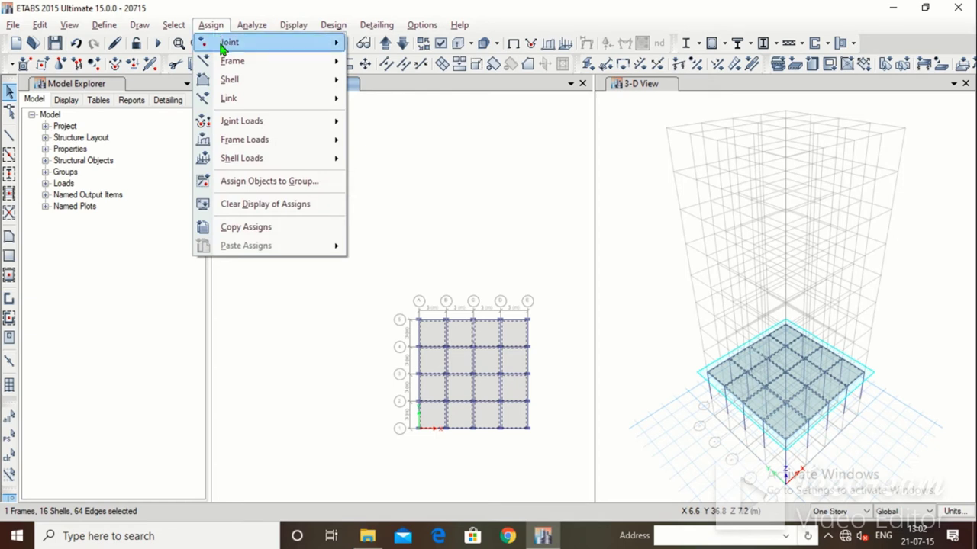
mouse_move(233, 87)
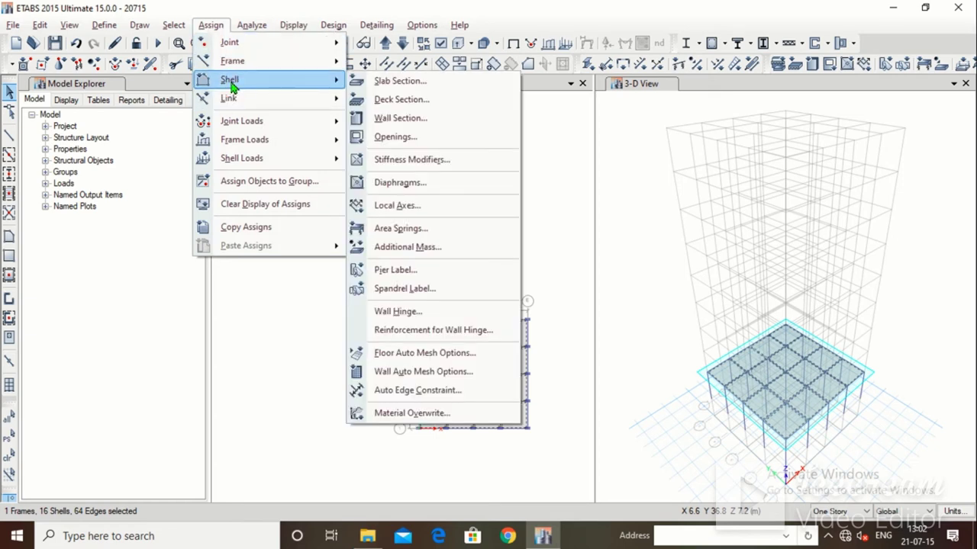
click(386, 89)
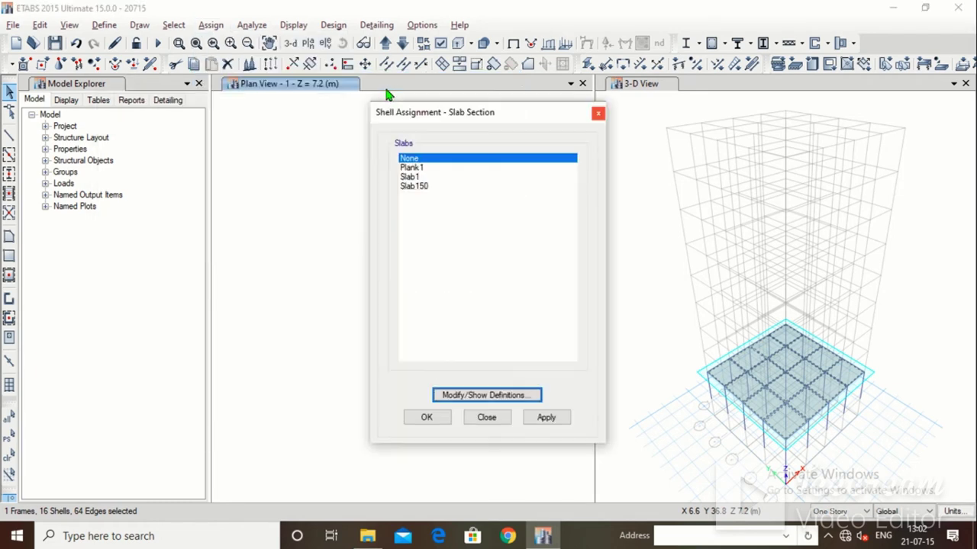
click(424, 188)
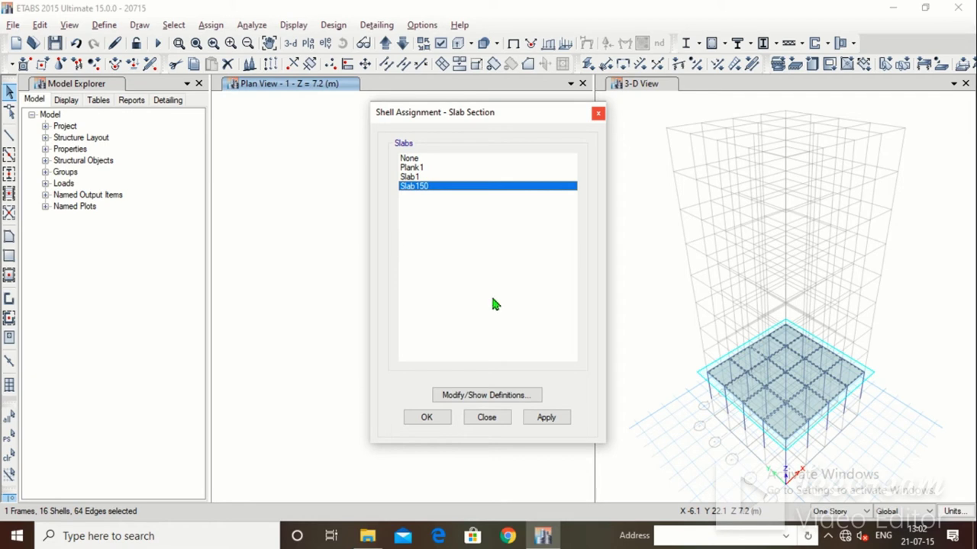
click(548, 420)
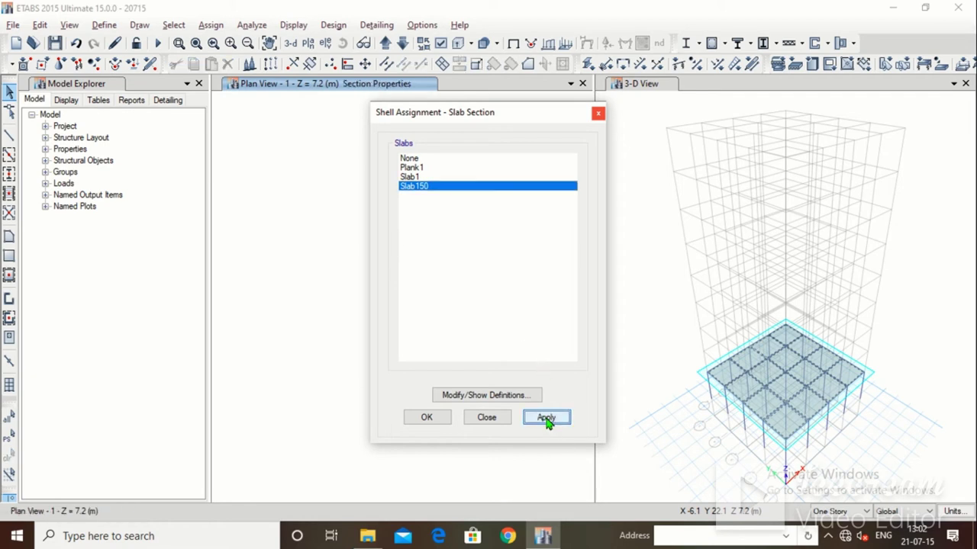
click(426, 417)
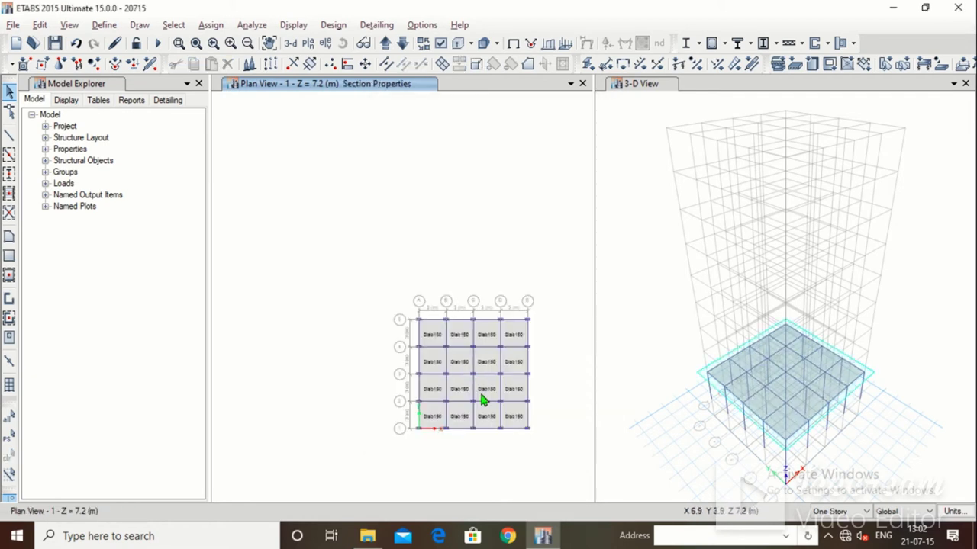
scroll(479, 390, down, 3)
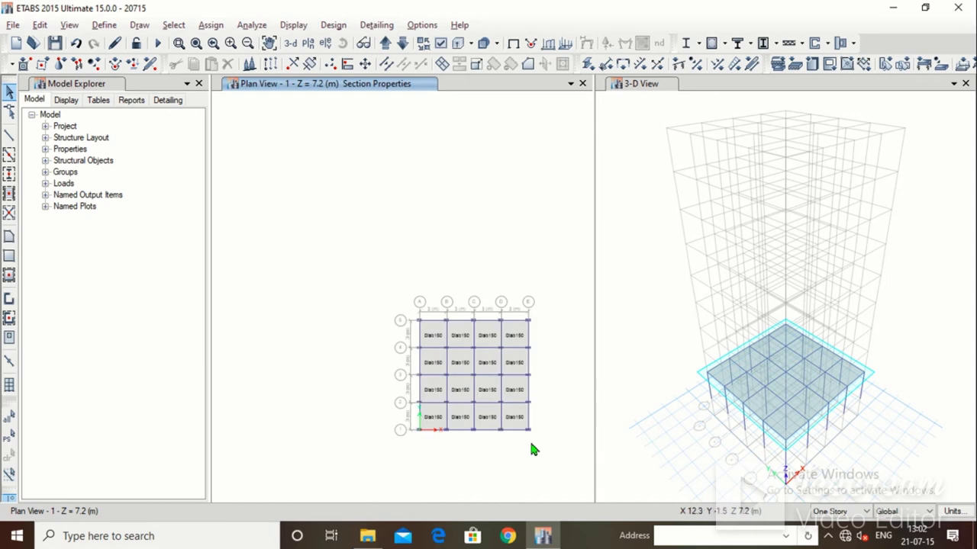
scroll(532, 450, up, 3)
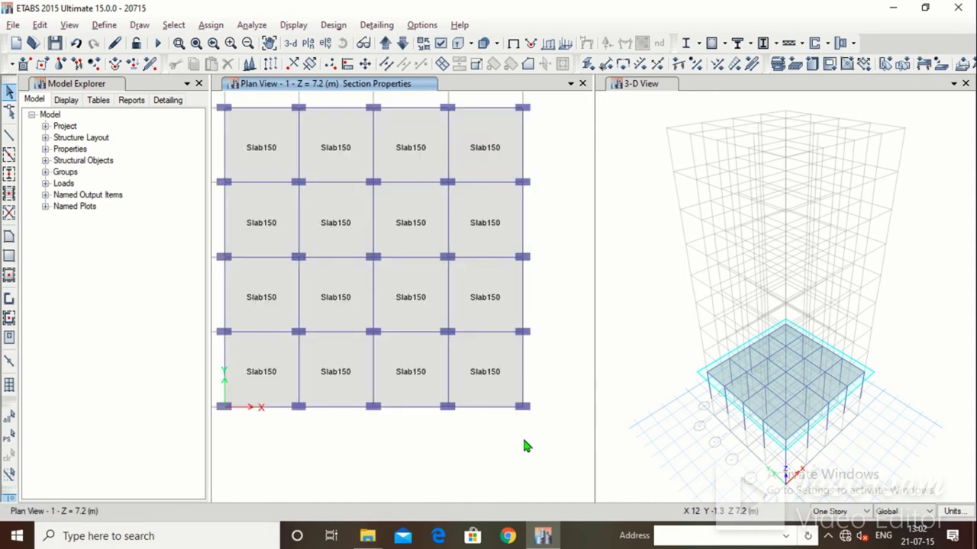
scroll(525, 442, down, 3)
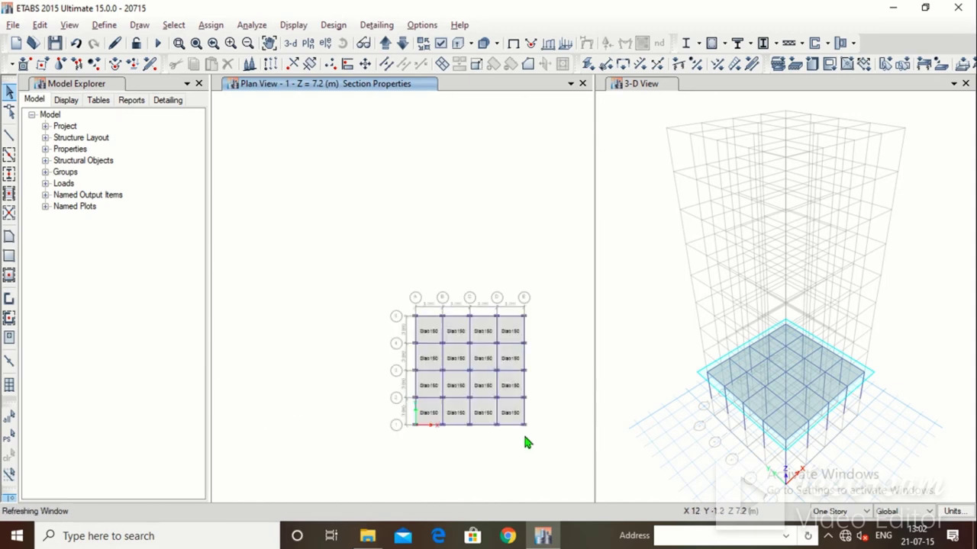
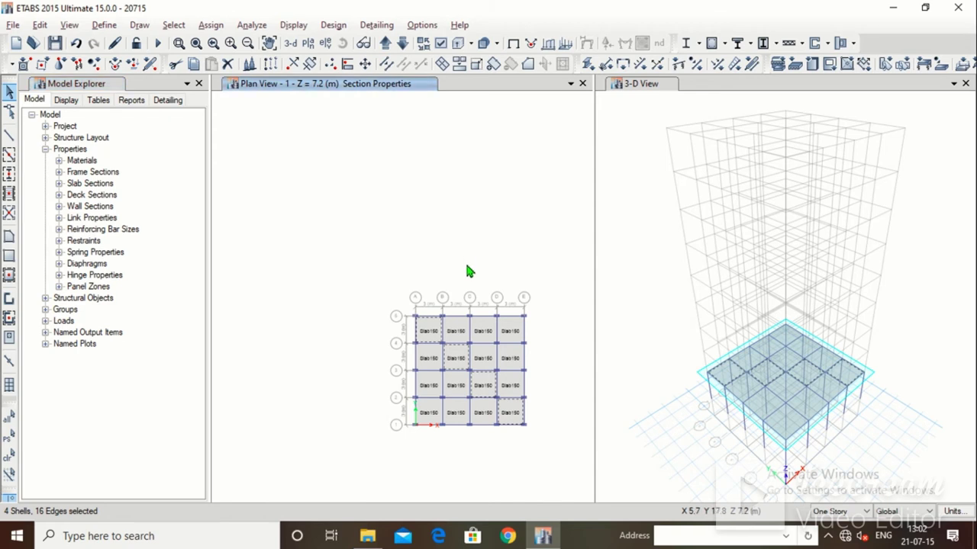
Assign the Slab1 section from the model tree to the four slabs between grid lines 4 and 5
click(422, 335)
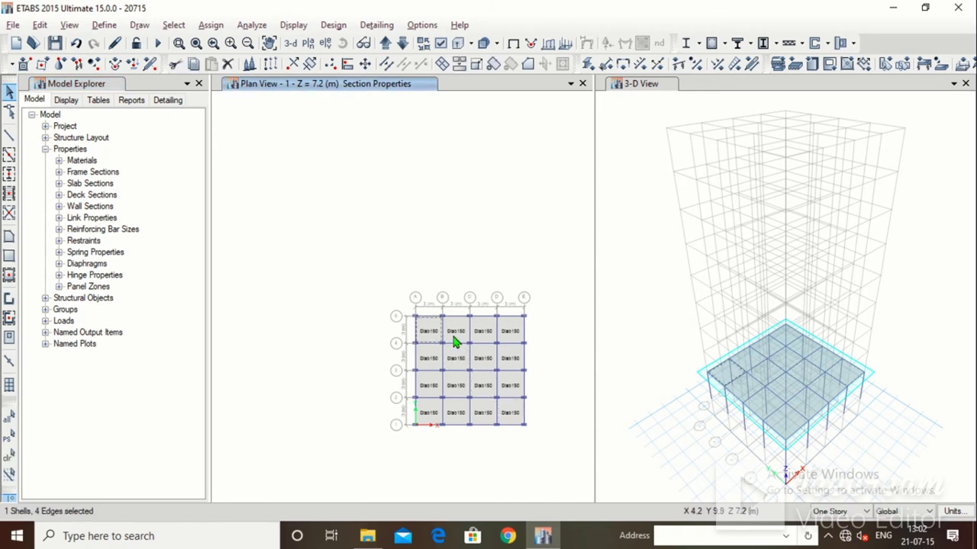
click(457, 340)
click(488, 340)
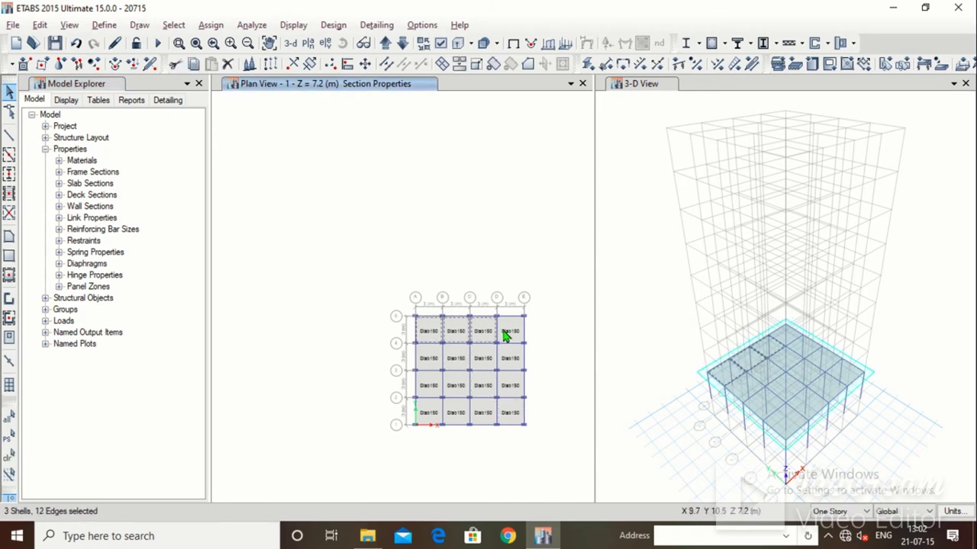
click(505, 335)
scroll(512, 389, up, 4)
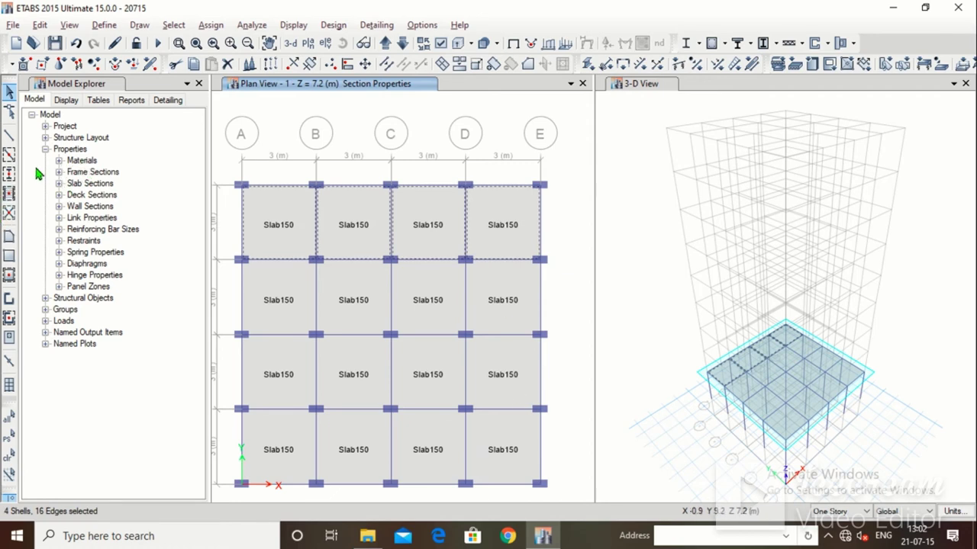
click(58, 183)
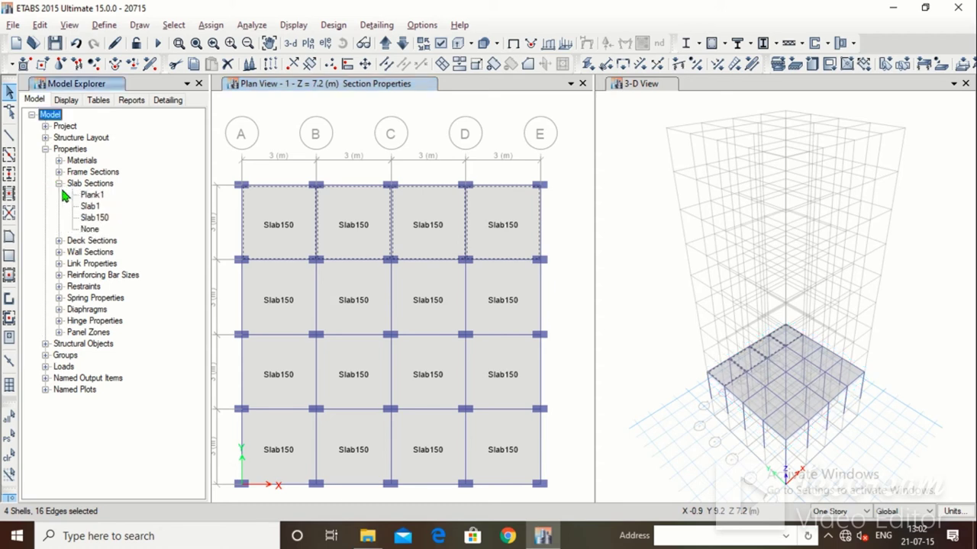
click(90, 219)
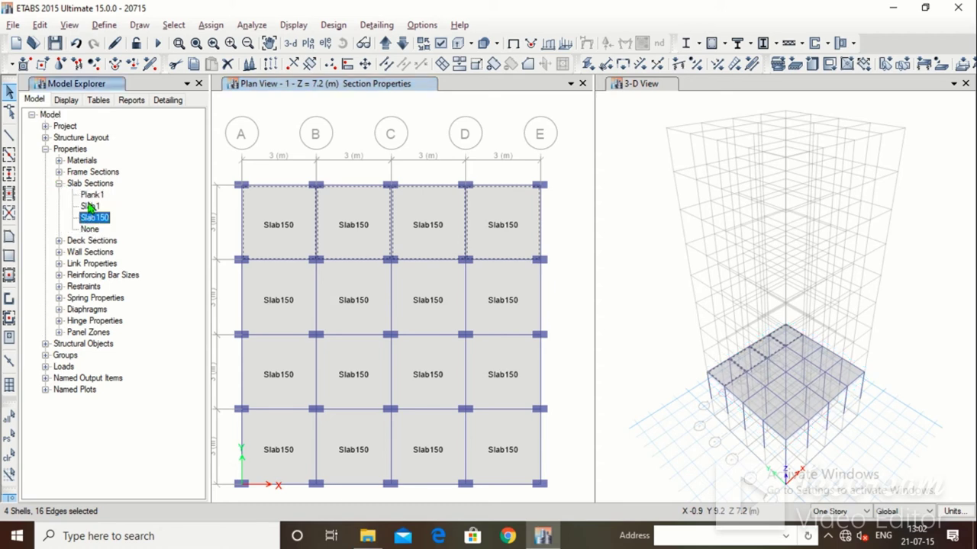
click(90, 207)
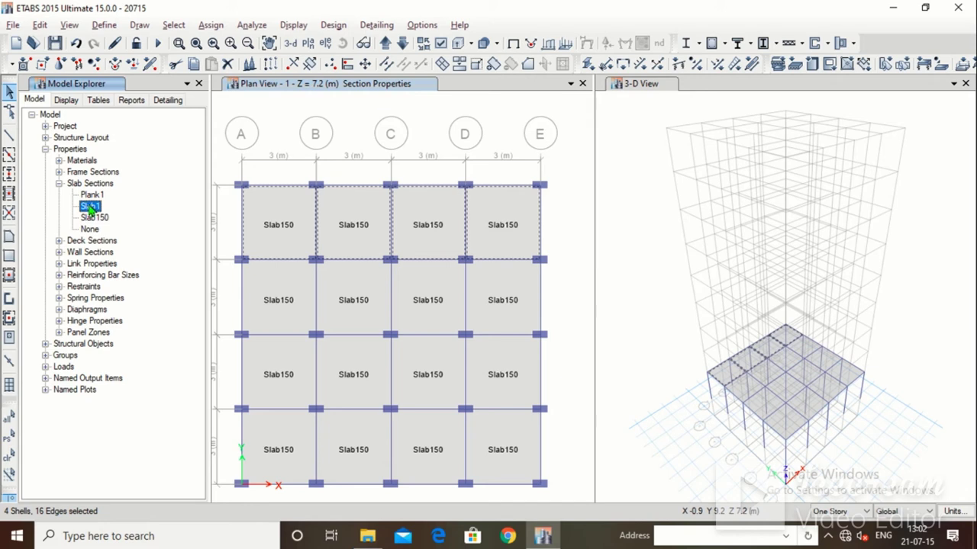
drag(89, 210, 245, 226)
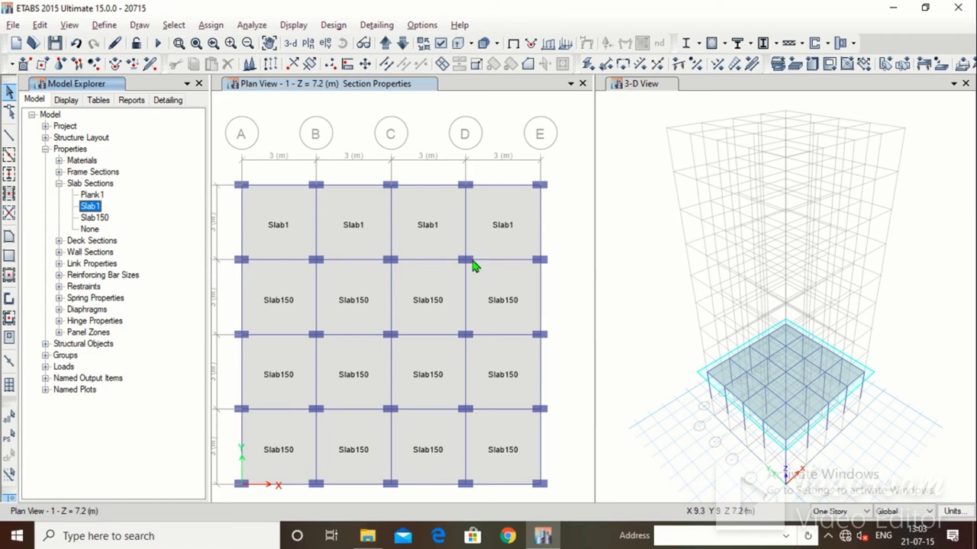
Select the four slabs between grid lines 4 and 5 and inspect the slab information of the D–E one
click(283, 237)
click(345, 225)
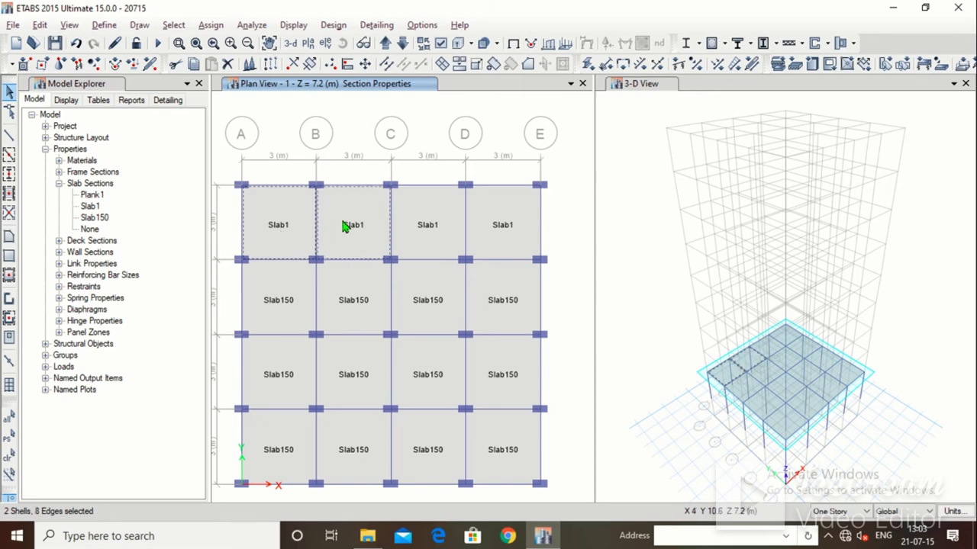
click(425, 234)
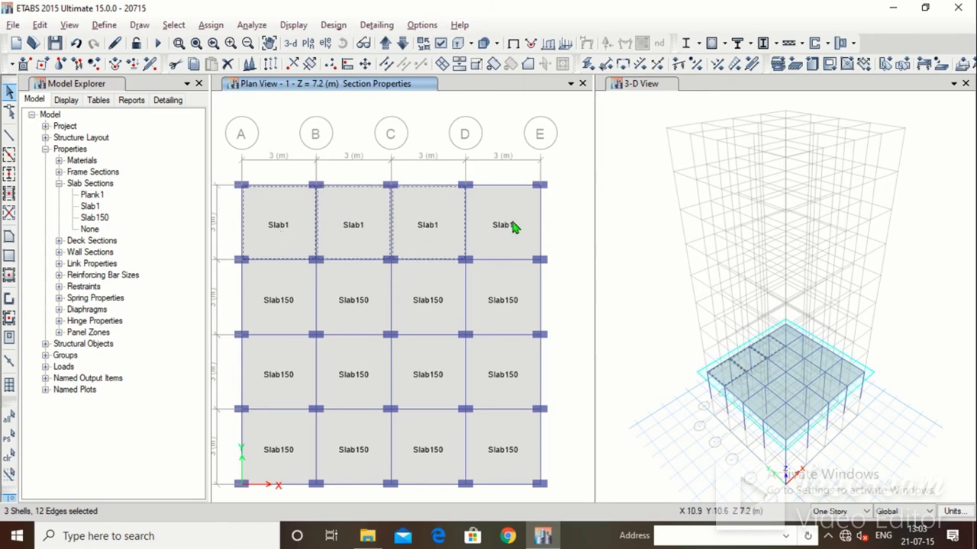
click(513, 226)
right_click(514, 227)
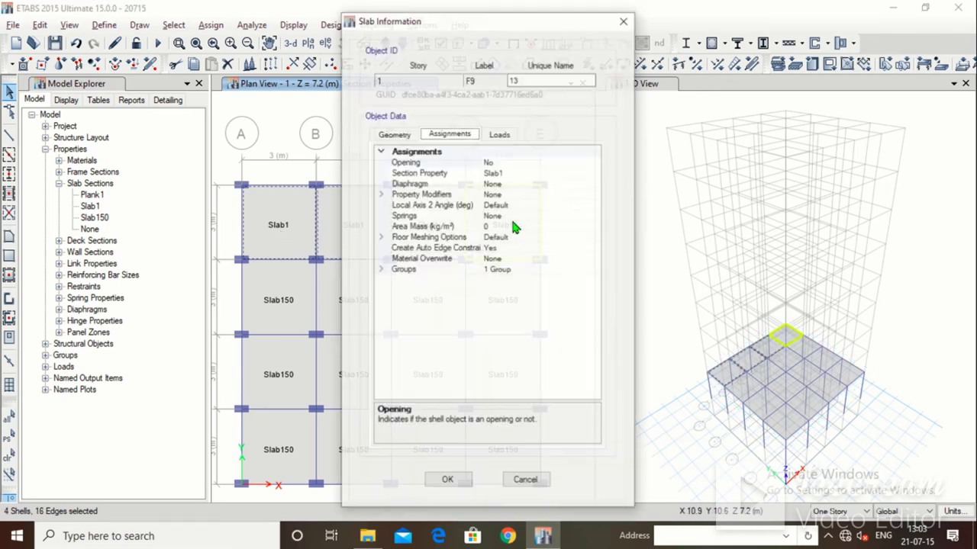
click(624, 20)
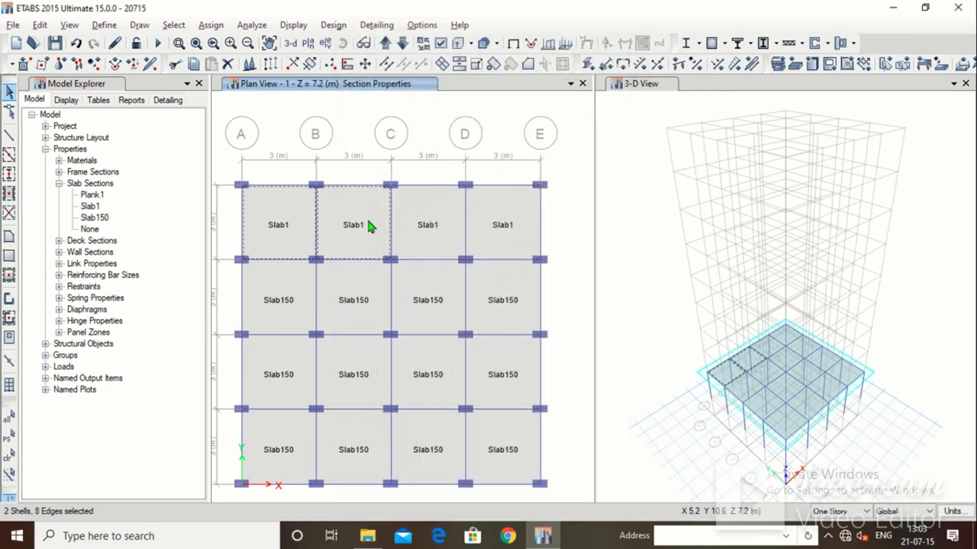
Set the section property of the slab in bay A–B between grid lines 4 and 5 to Slab150 through its slab information
right_click(279, 226)
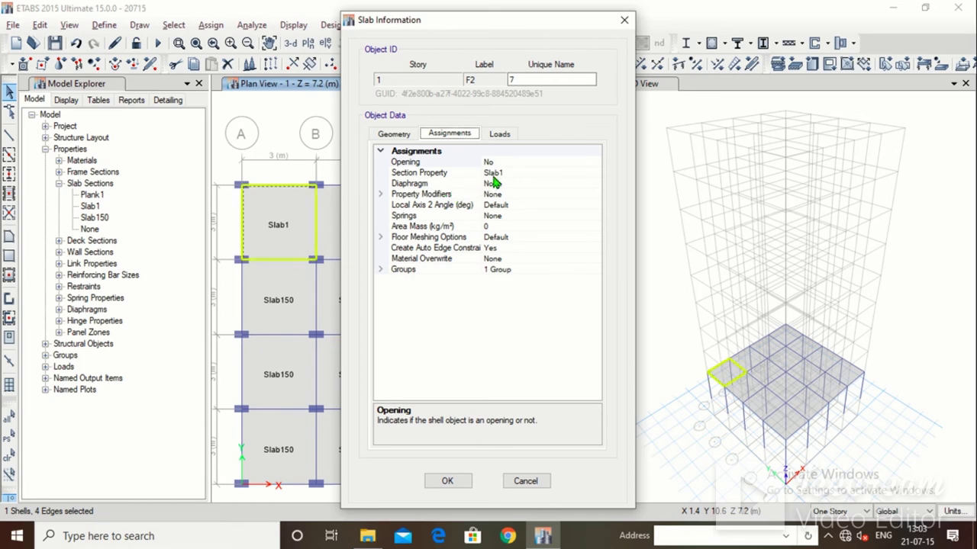
click(431, 174)
click(588, 174)
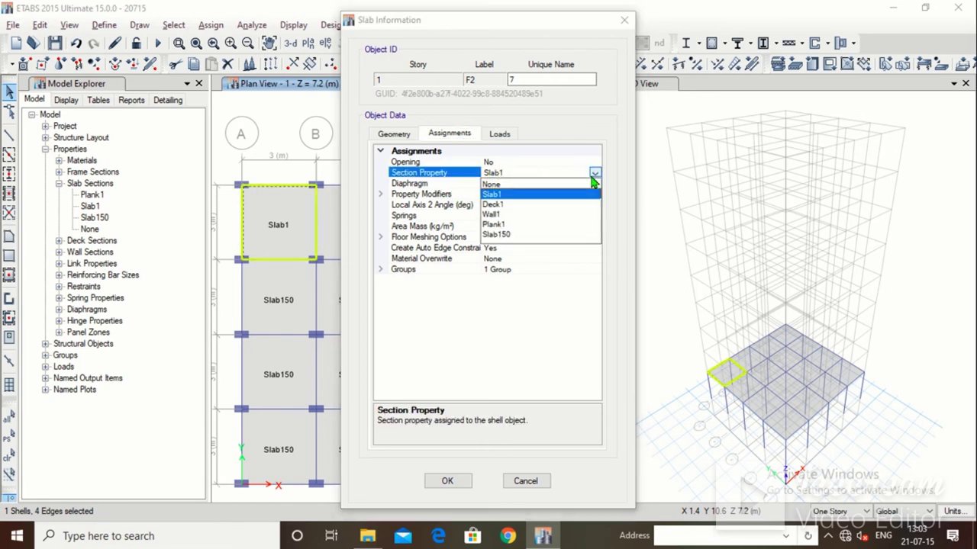
click(536, 233)
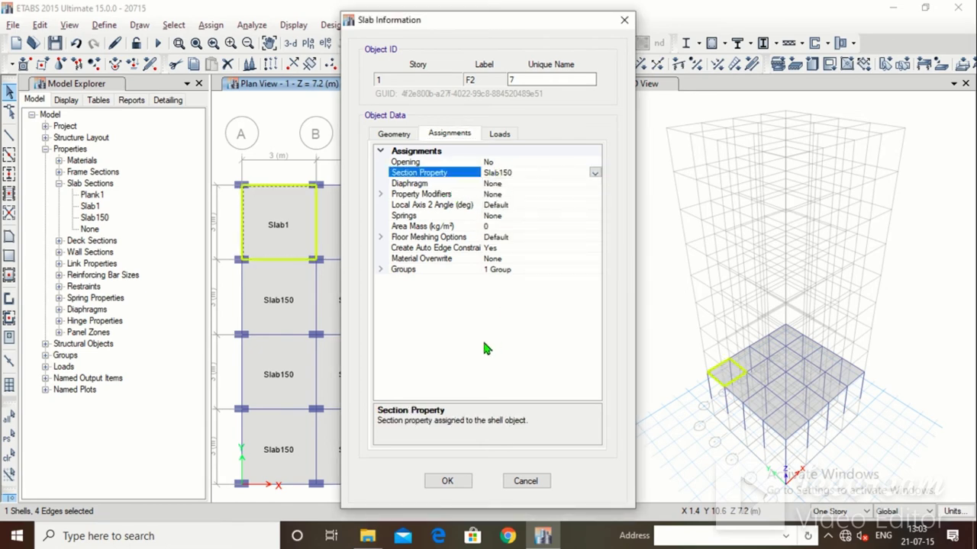
click(447, 480)
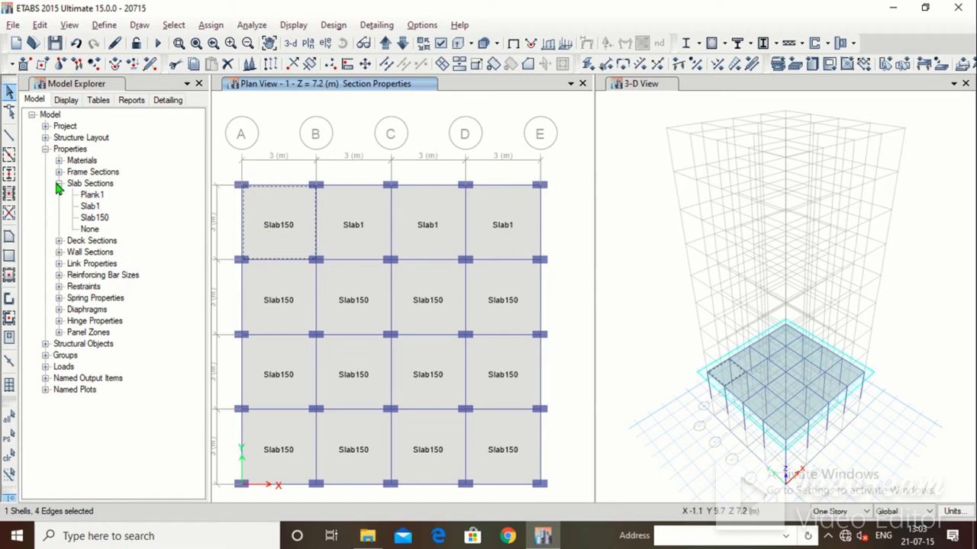
Select all floor objects of storey 1 in the model tree and assign them the Slab150 section
click(46, 150)
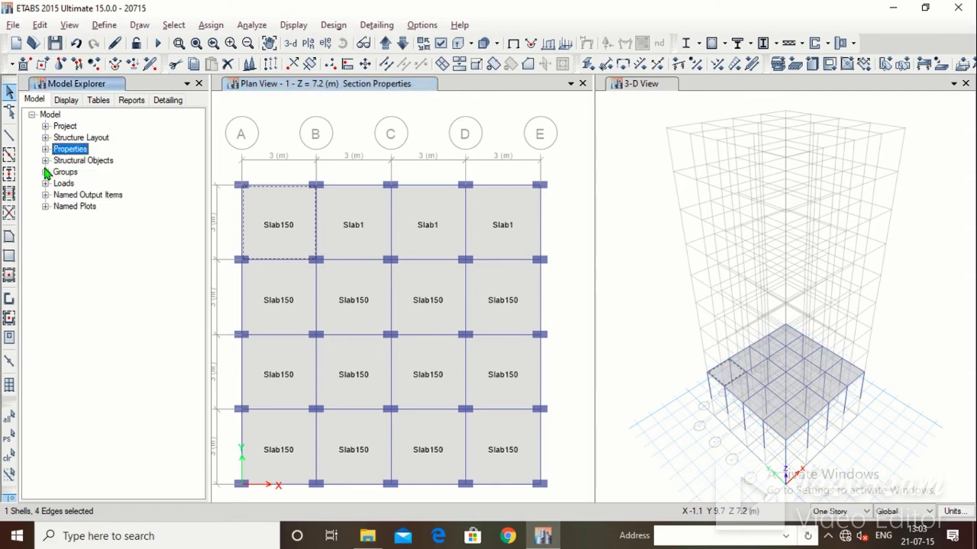
click(45, 161)
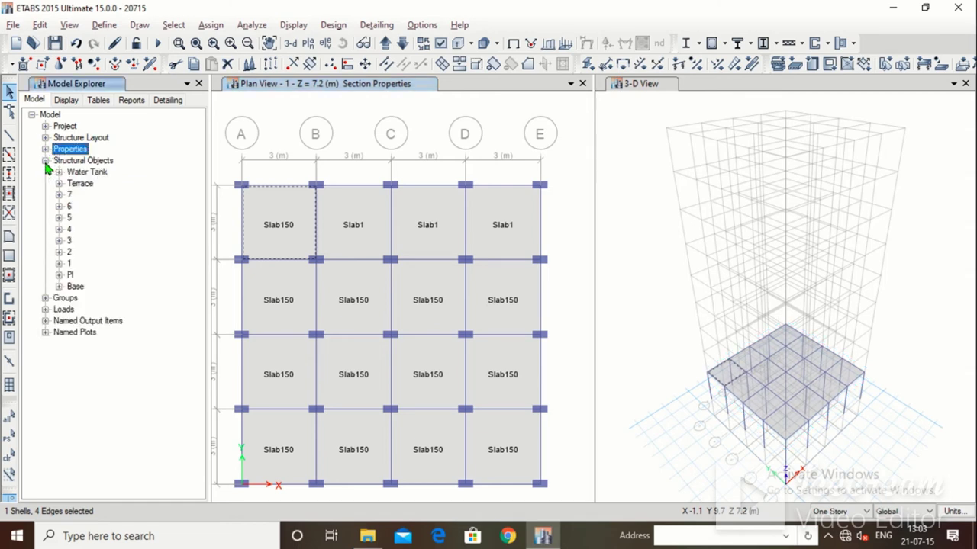
click(58, 264)
click(90, 333)
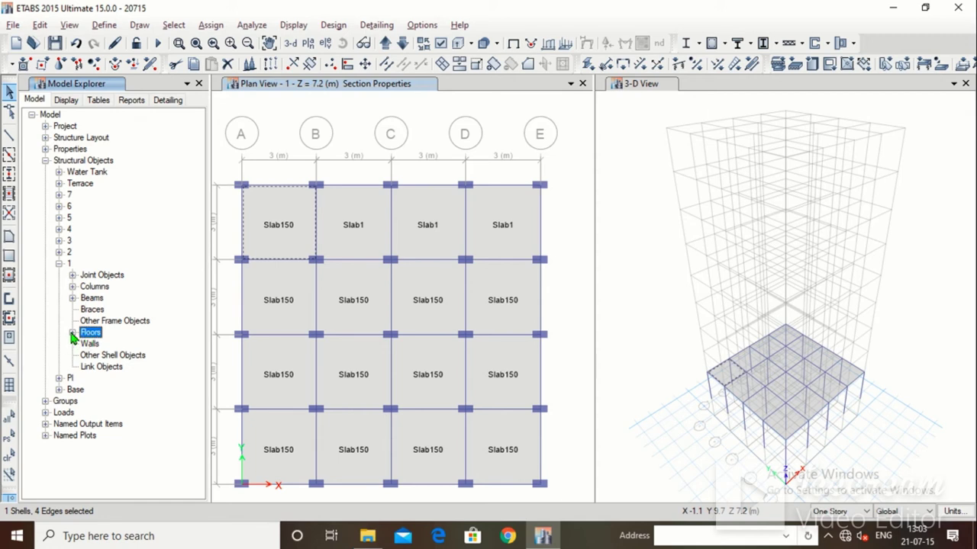
click(72, 333)
click(71, 312)
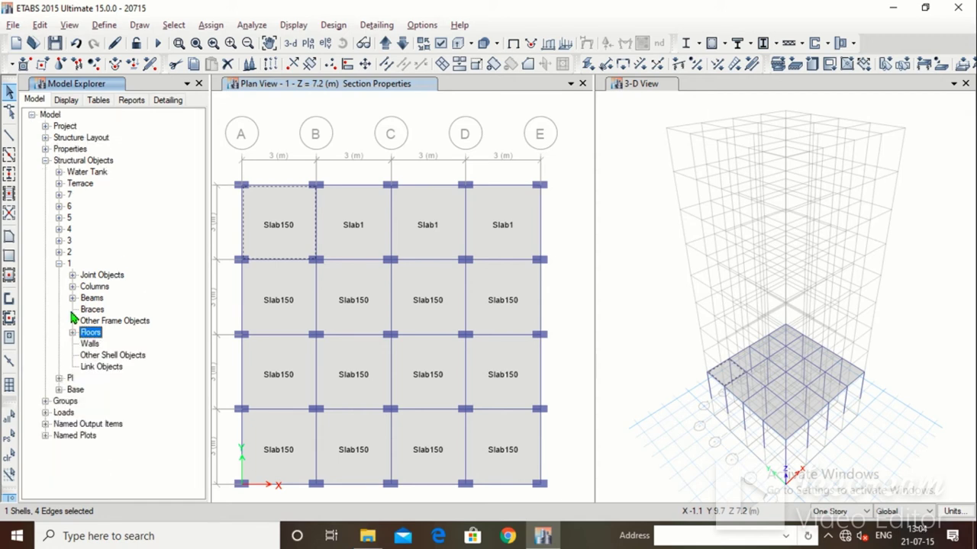
right_click(99, 336)
click(125, 343)
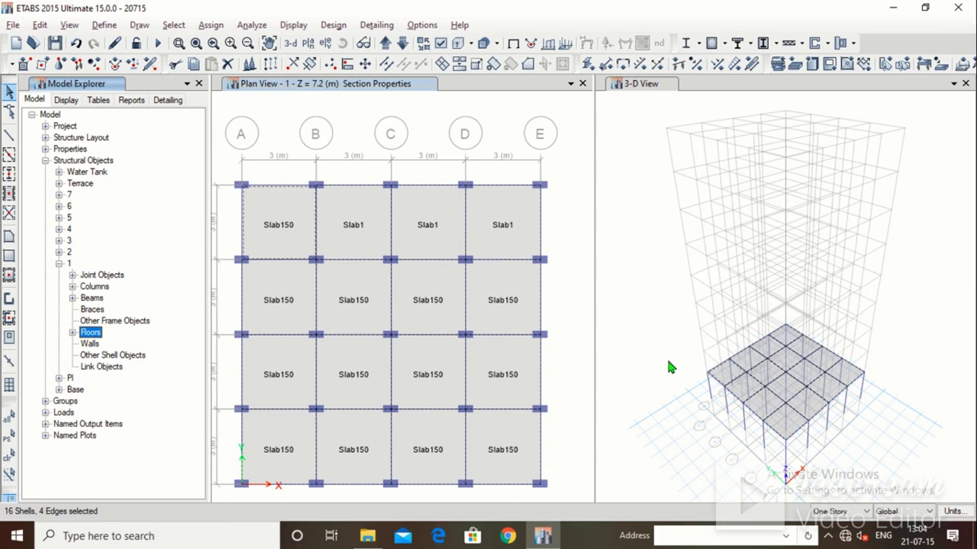
click(45, 149)
click(94, 218)
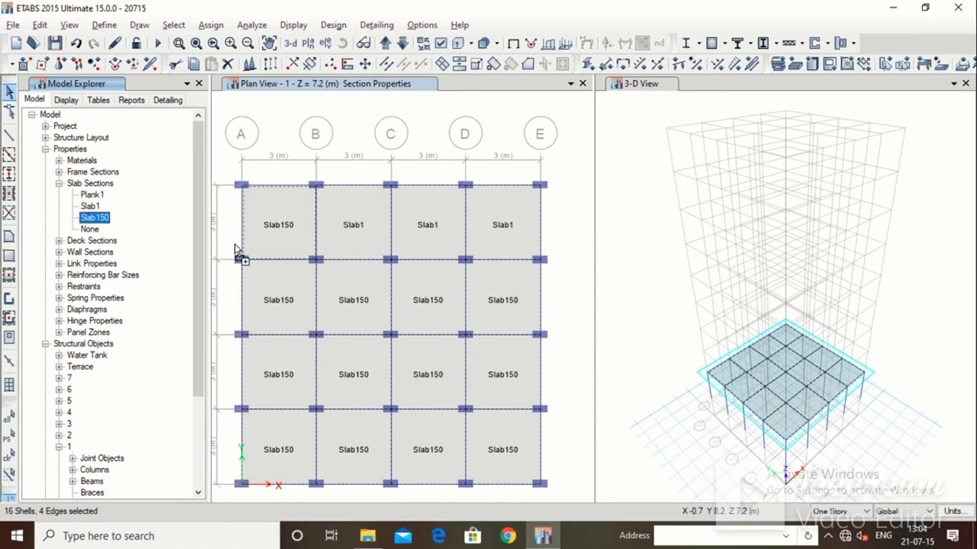
drag(236, 252, 333, 280)
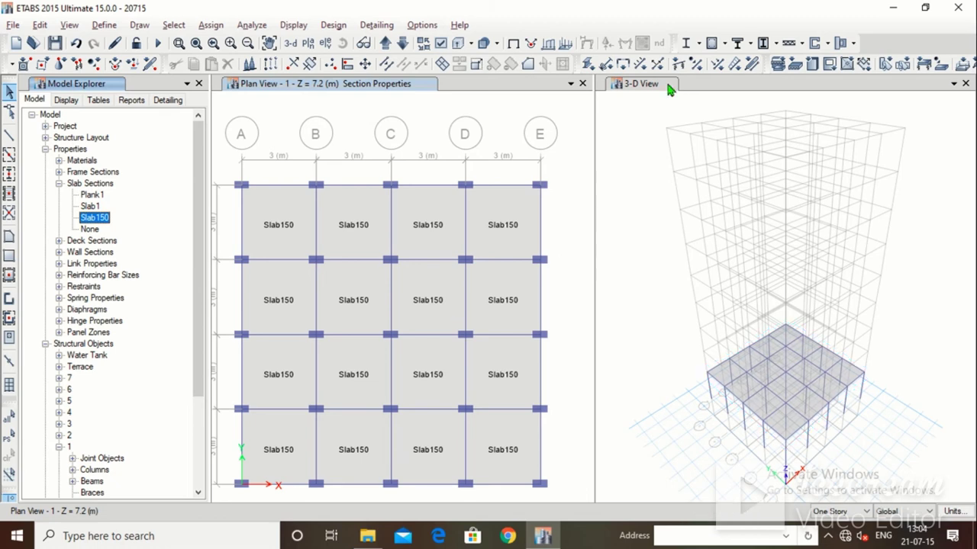
click(204, 26)
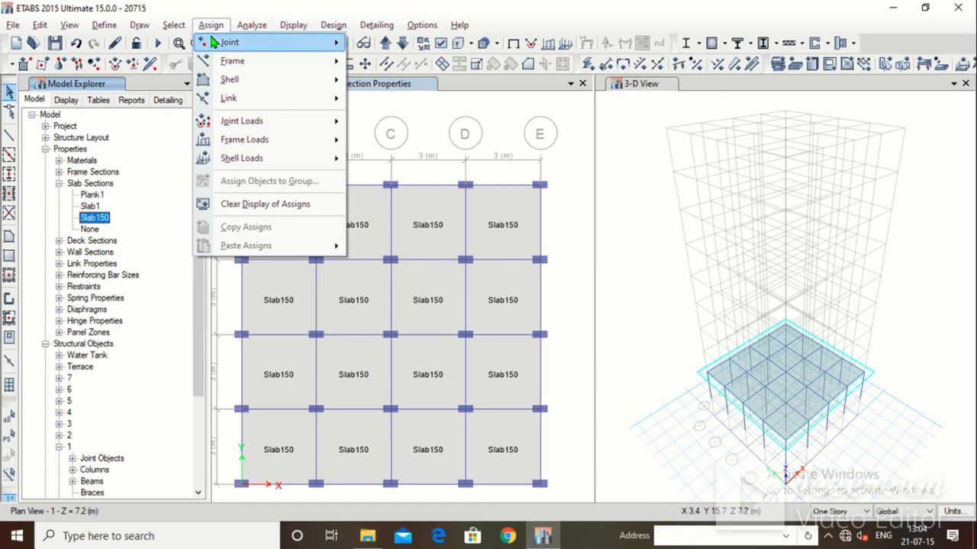
mouse_move(237, 90)
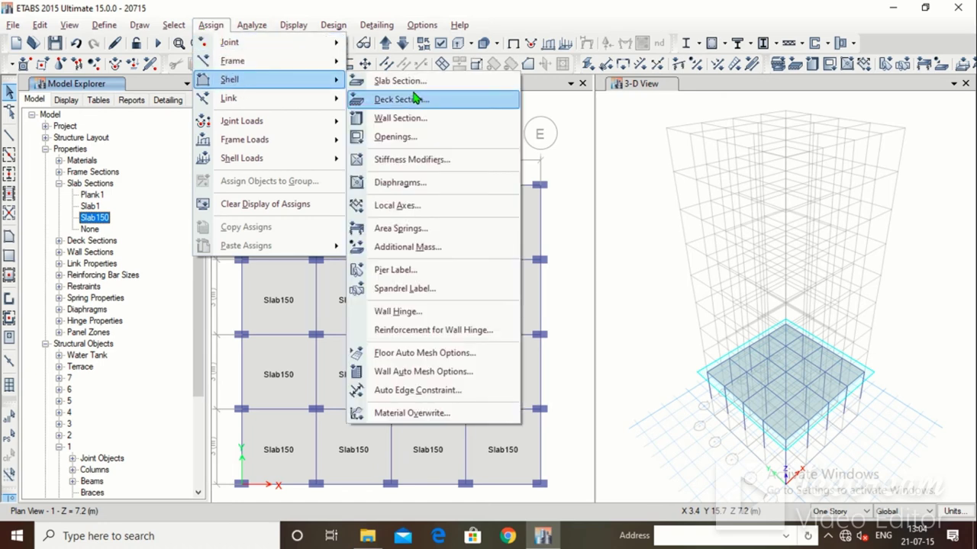
click(559, 140)
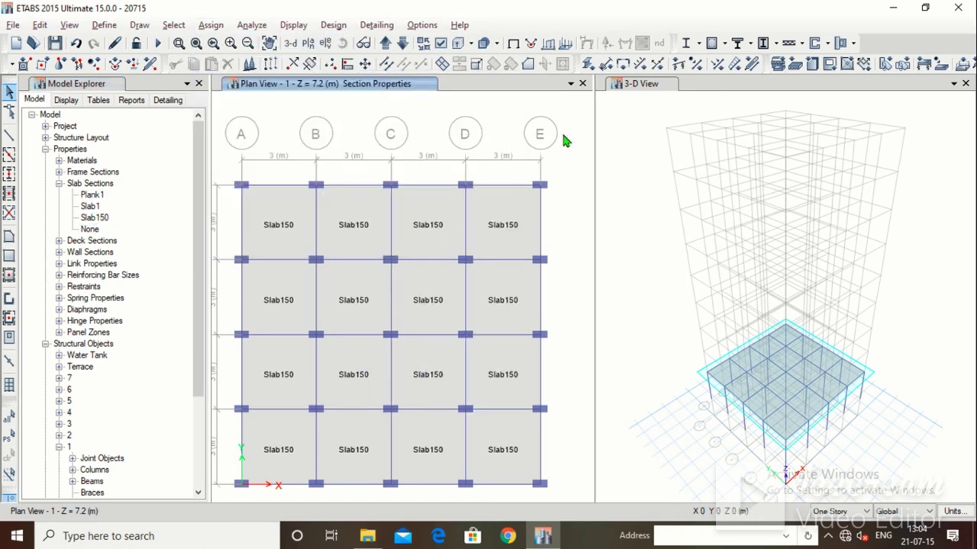
click(45, 149)
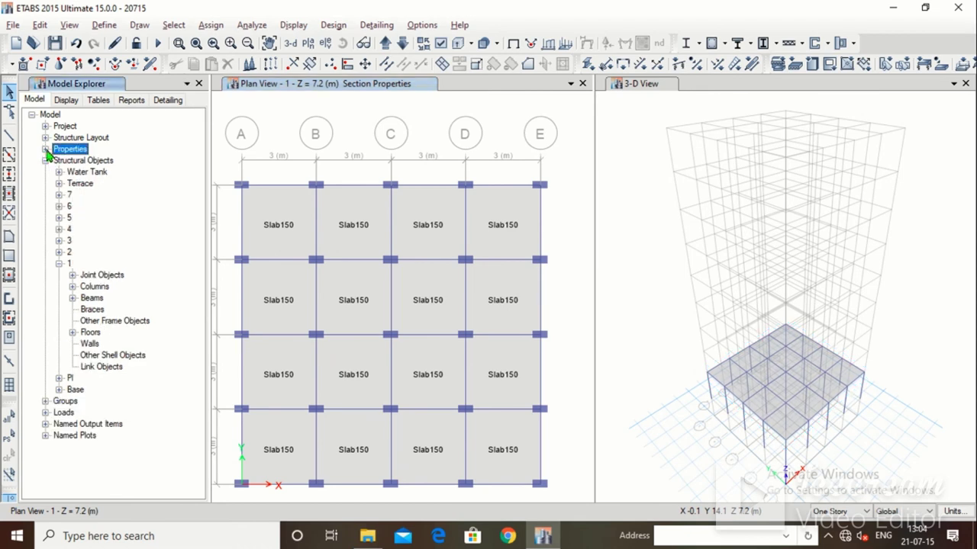
click(45, 149)
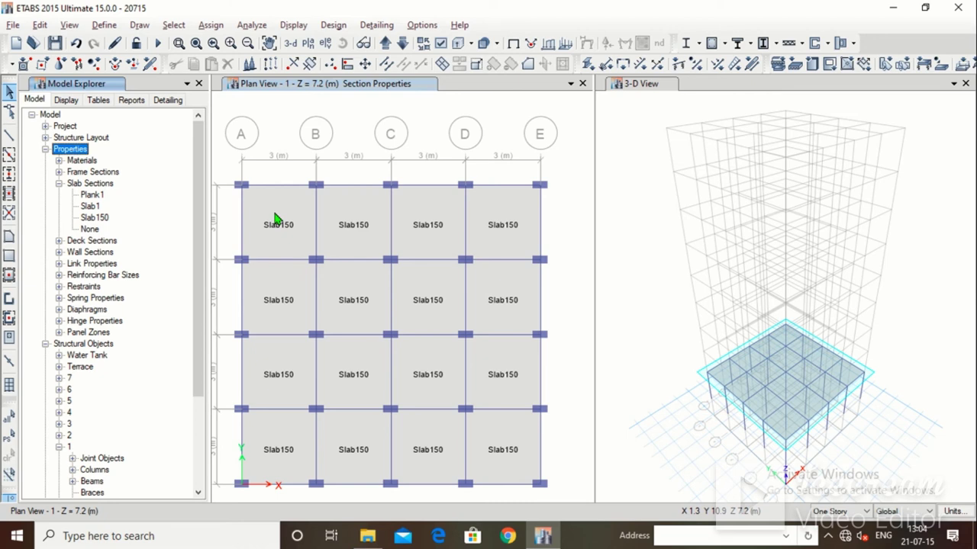
click(45, 150)
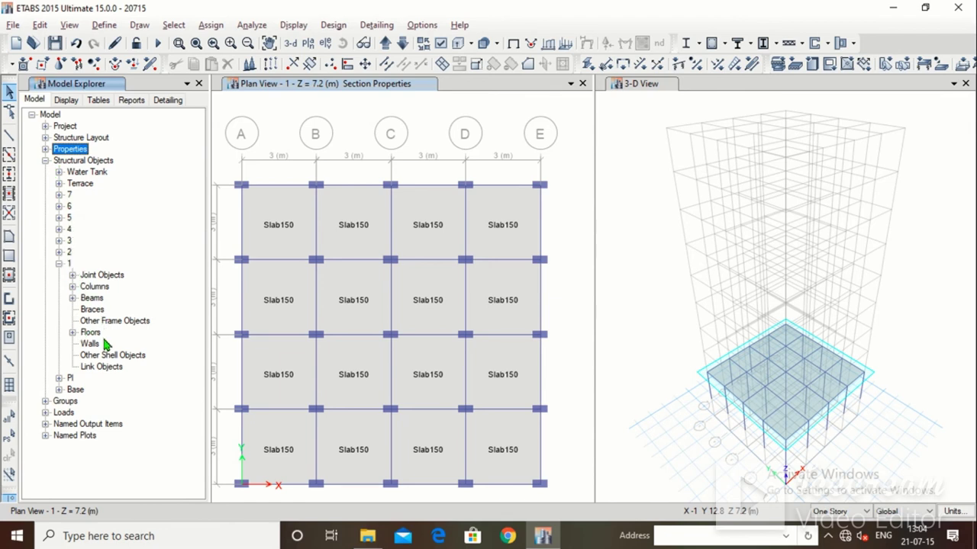
Check the floor objects listed under storey 1 in the model tree, highlighting F4
click(71, 332)
click(97, 332)
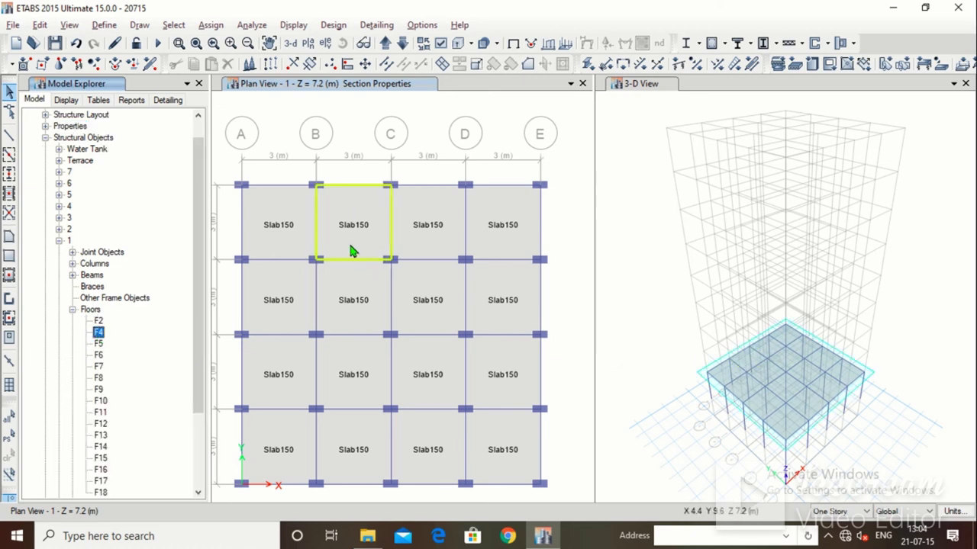
click(71, 310)
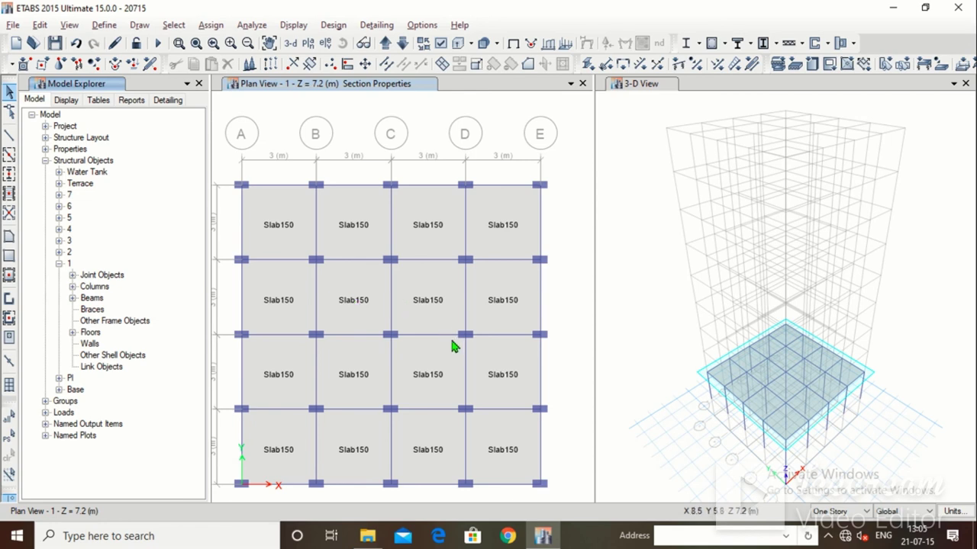
Select the nine interior columns in the storey 1 plan and set their frame local axes angle to 90 degrees
scroll(465, 360, down, 2)
scroll(464, 360, up, 2)
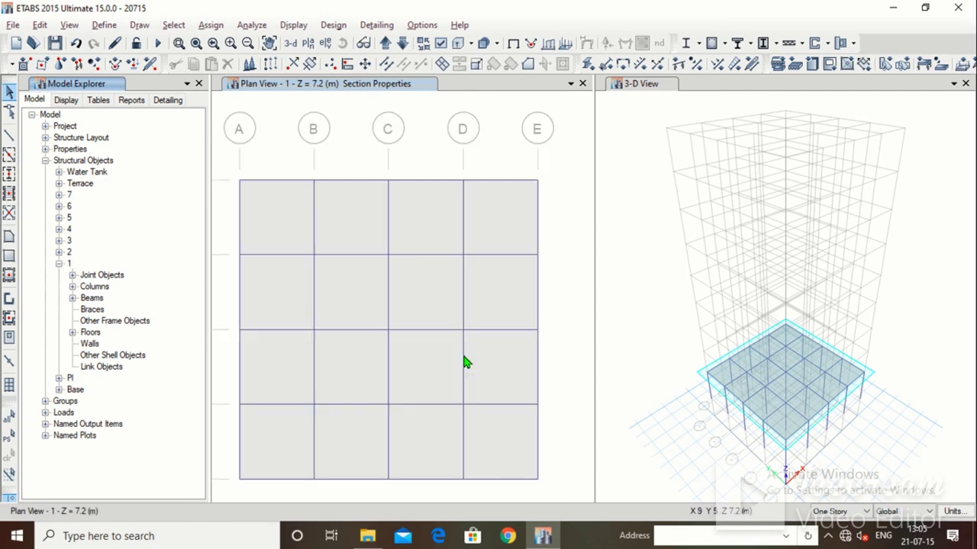
drag(303, 246, 328, 272)
drag(387, 264, 400, 268)
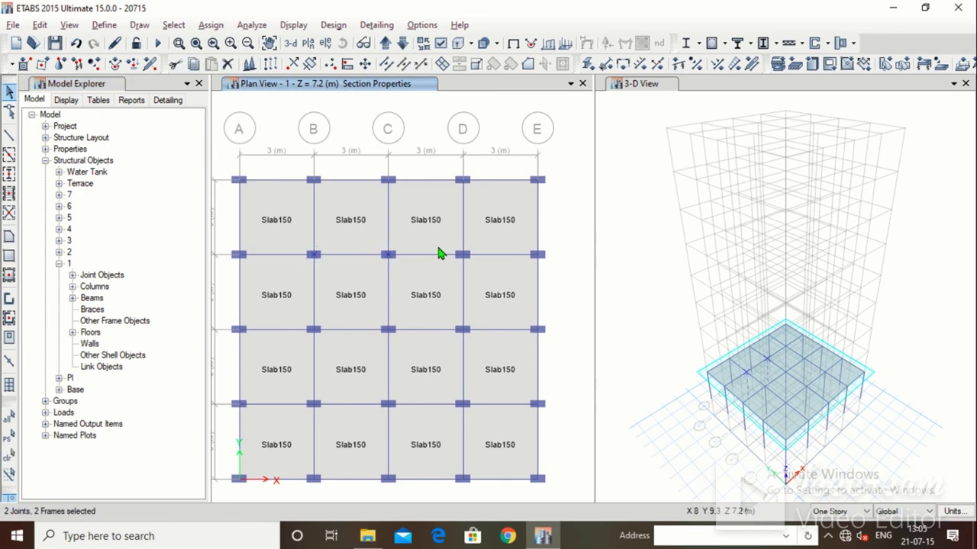
drag(452, 241, 477, 272)
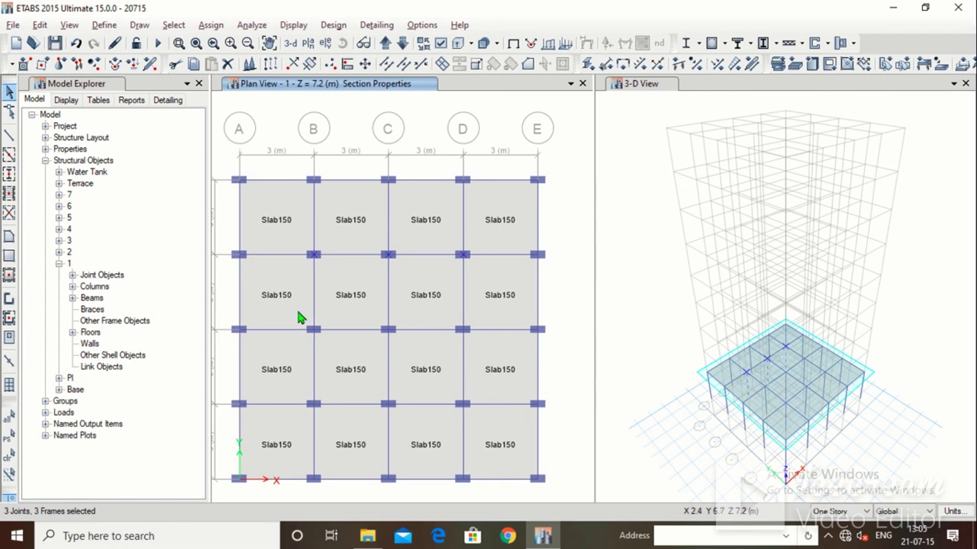
drag(299, 312, 330, 346)
drag(379, 322, 476, 344)
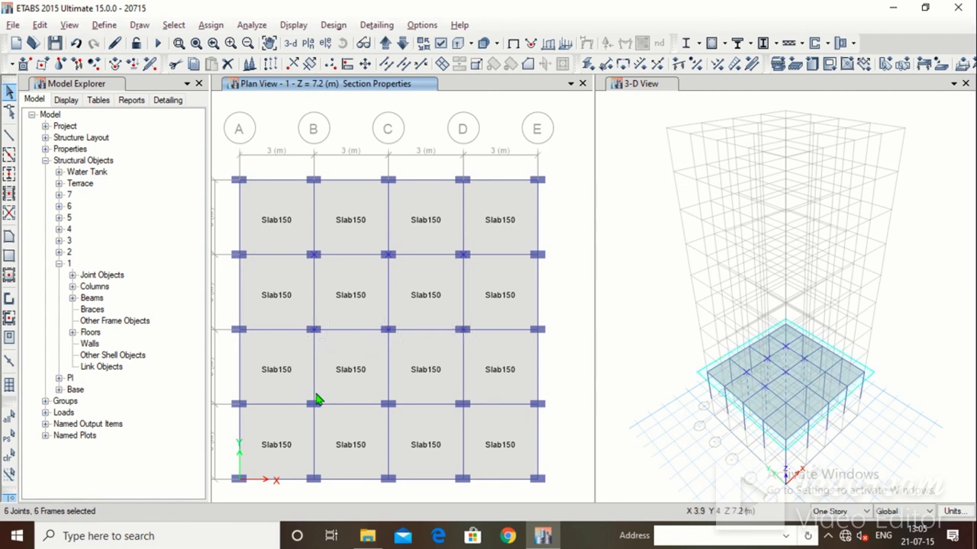
drag(306, 394, 323, 412)
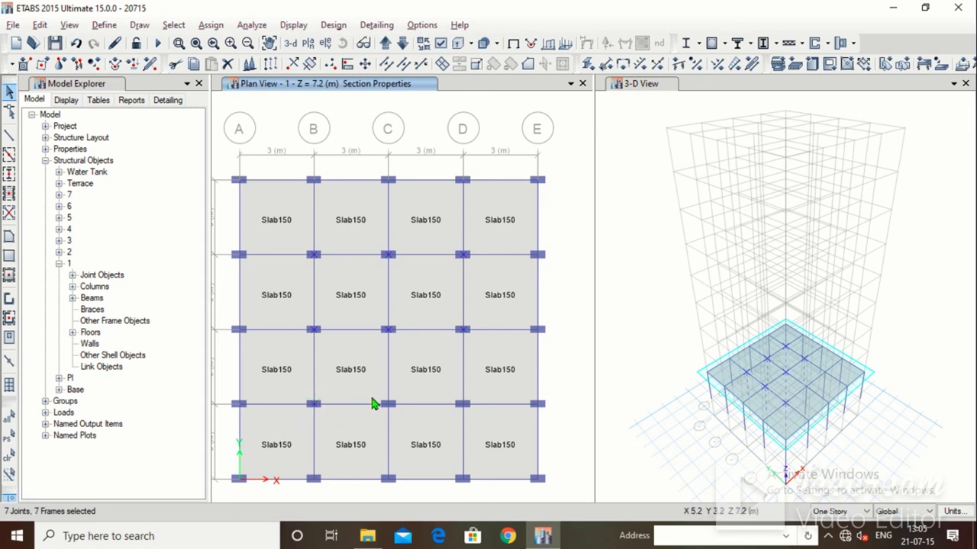
drag(375, 394, 406, 420)
drag(449, 393, 477, 415)
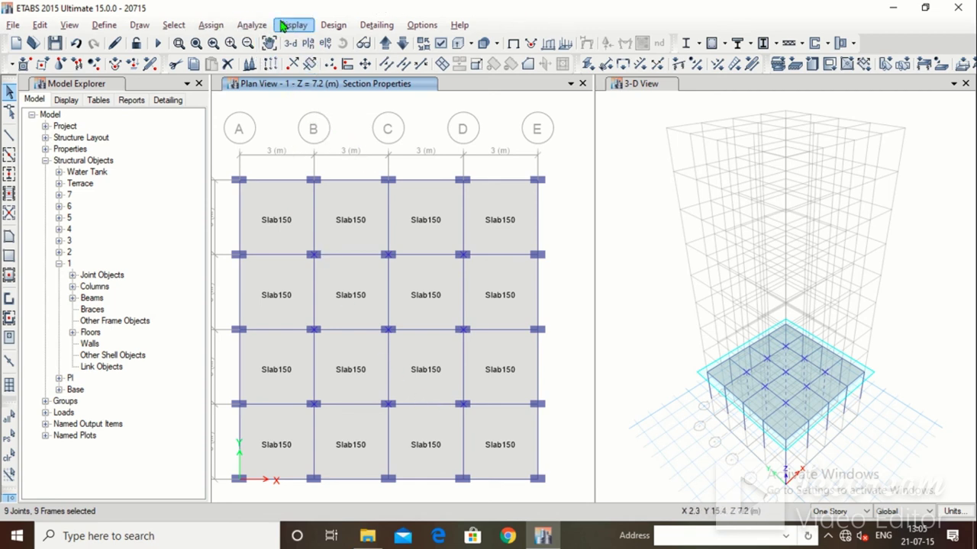
click(211, 25)
mouse_move(234, 62)
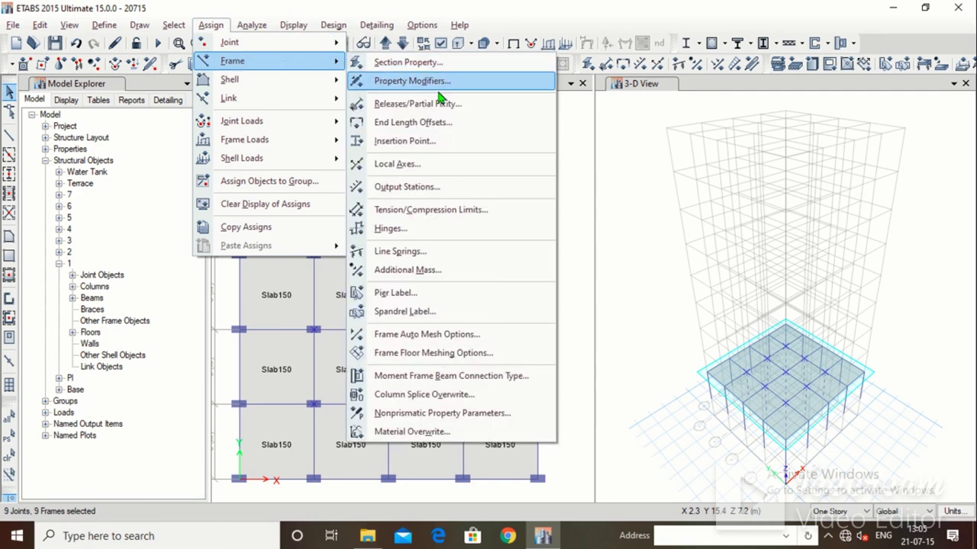
click(439, 167)
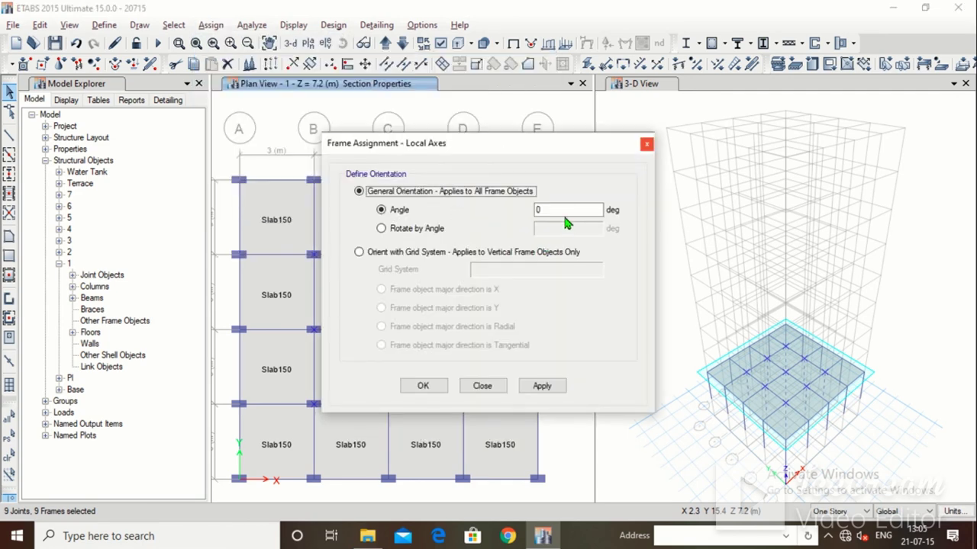
double_click(563, 210)
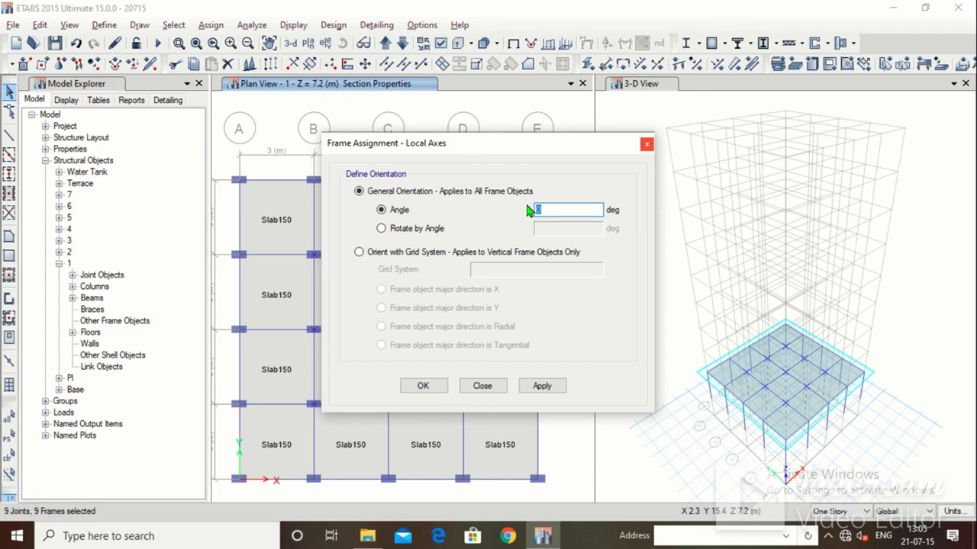
click(525, 389)
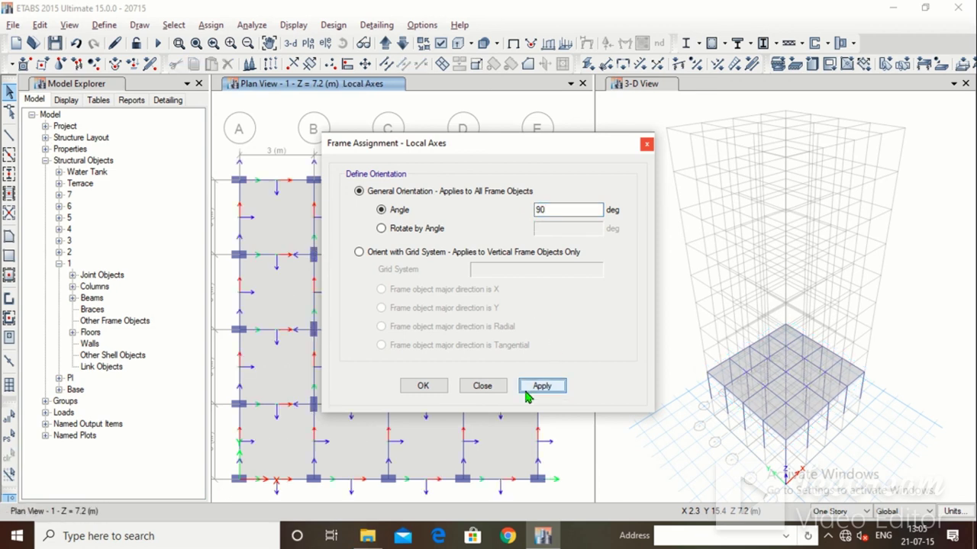
click(438, 389)
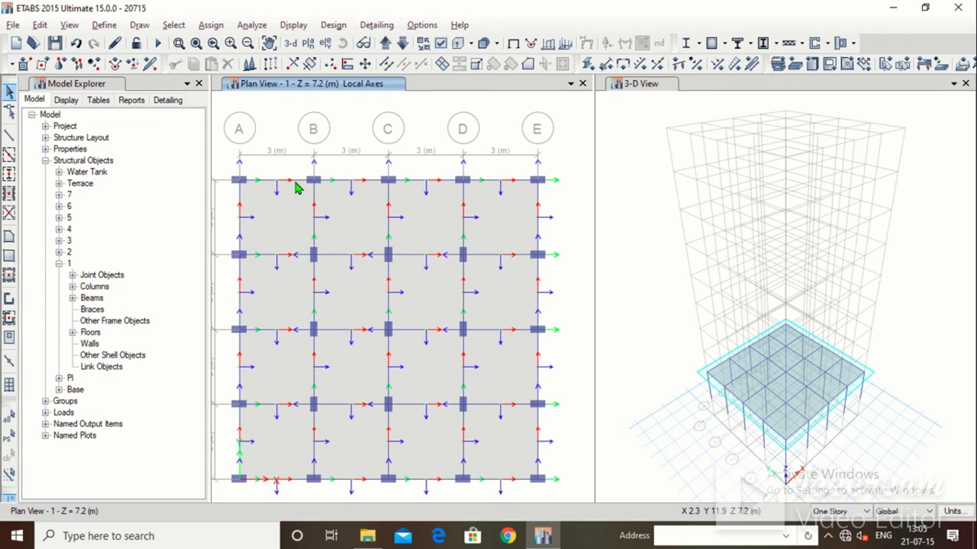
Assign the Beam 230,600 frame section from the model tree to the storey 1 beam between A and B on grid line 5
scroll(297, 188, down, 3)
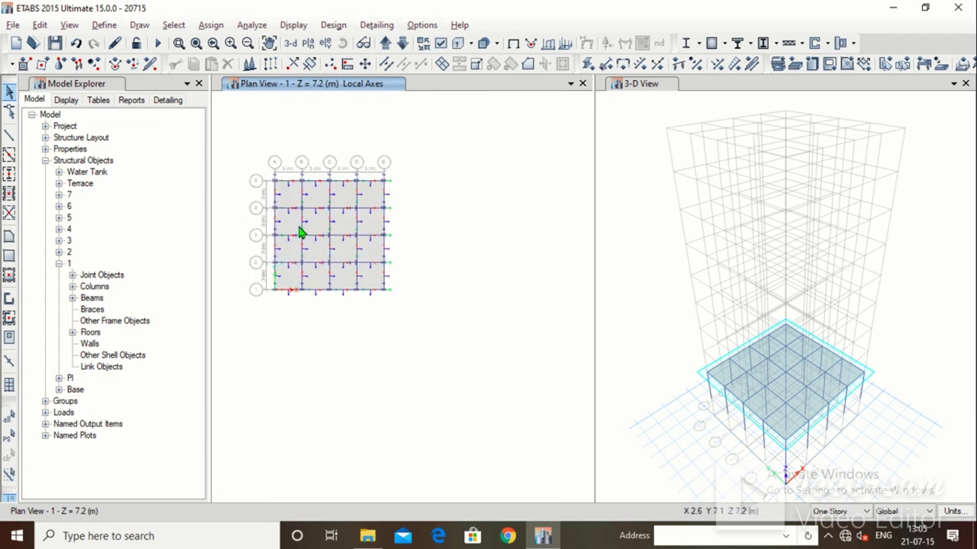
click(45, 160)
click(46, 150)
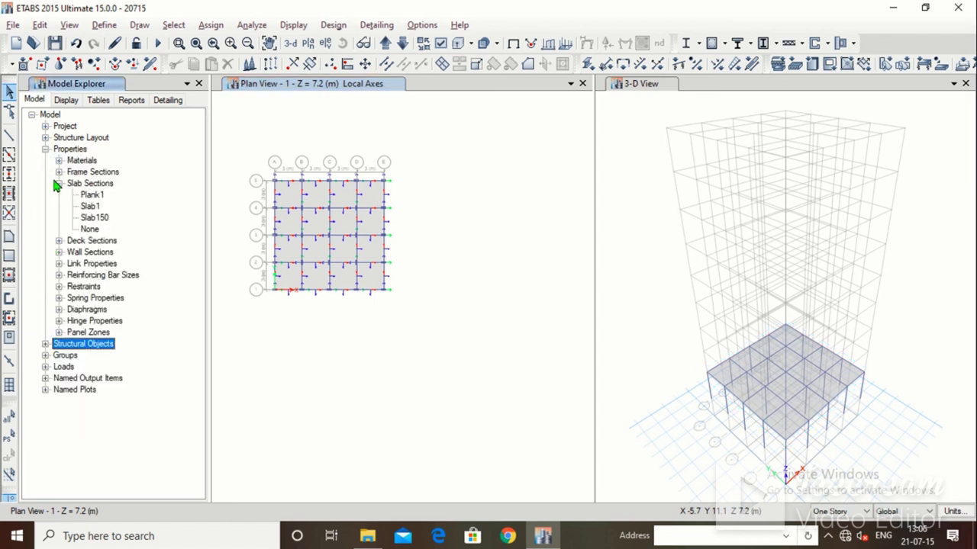
click(58, 172)
click(88, 186)
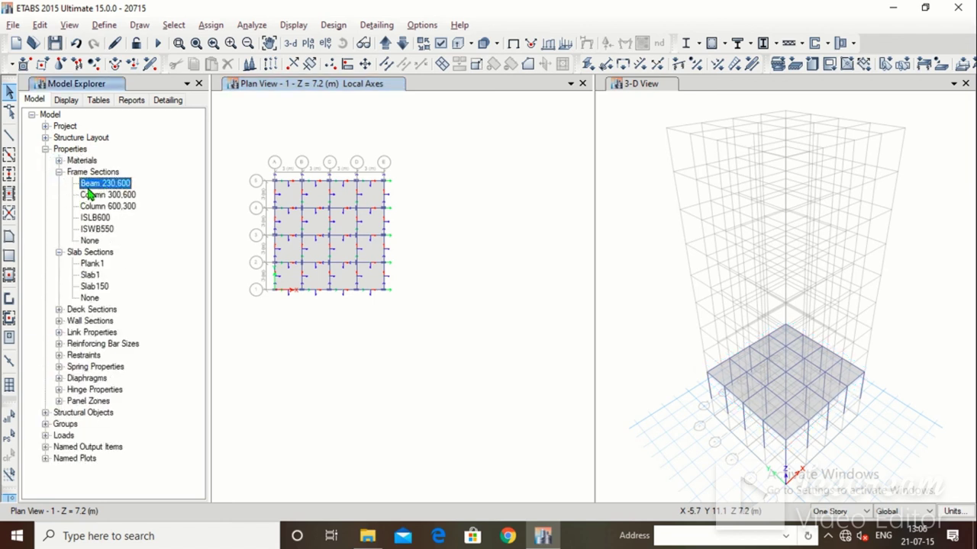
drag(86, 192, 283, 194)
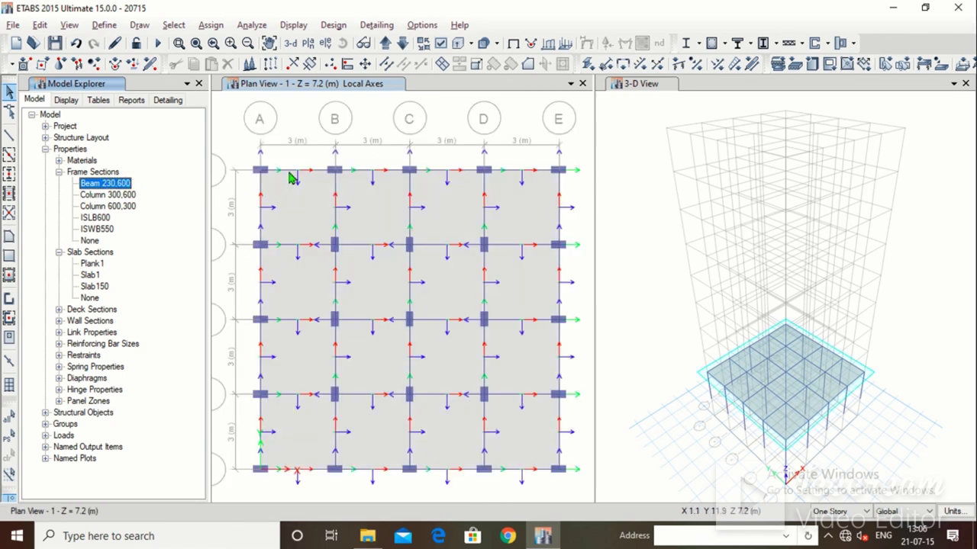
drag(98, 190, 294, 175)
drag(110, 186, 284, 179)
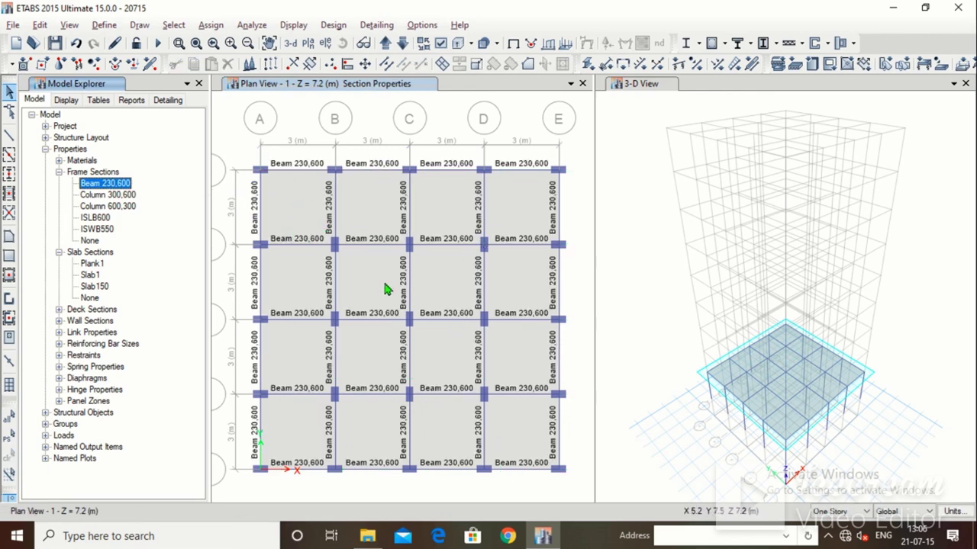
scroll(281, 263, down, 3)
scroll(260, 274, up, 3)
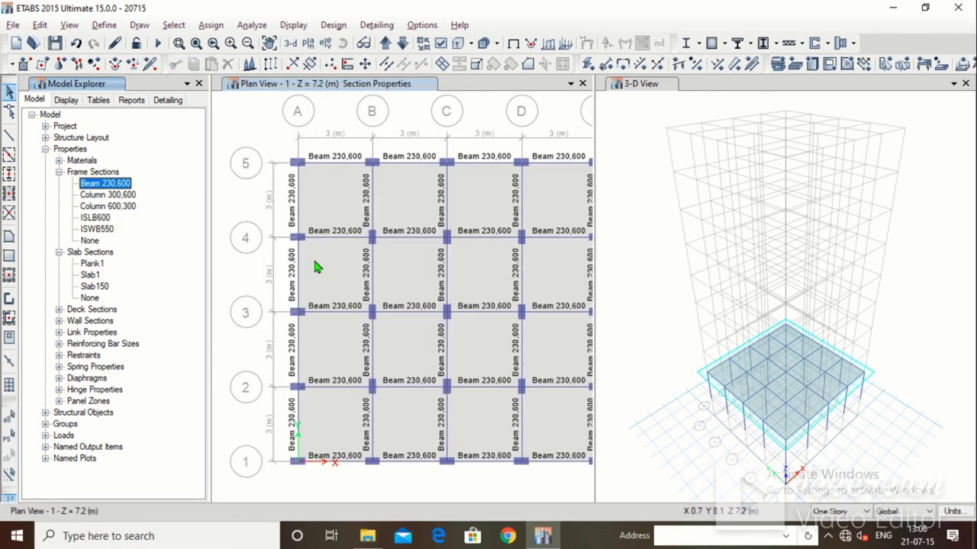
scroll(316, 266, down, 3)
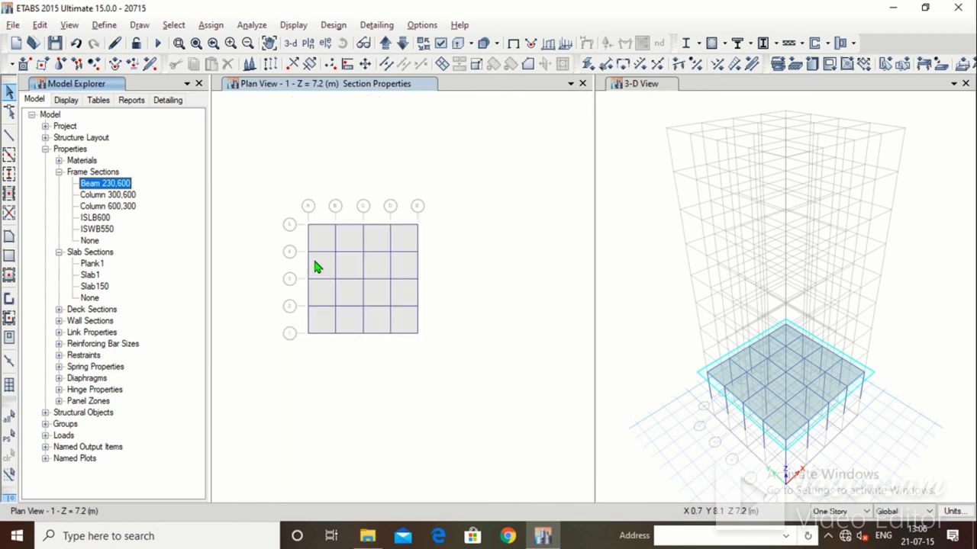
click(59, 173)
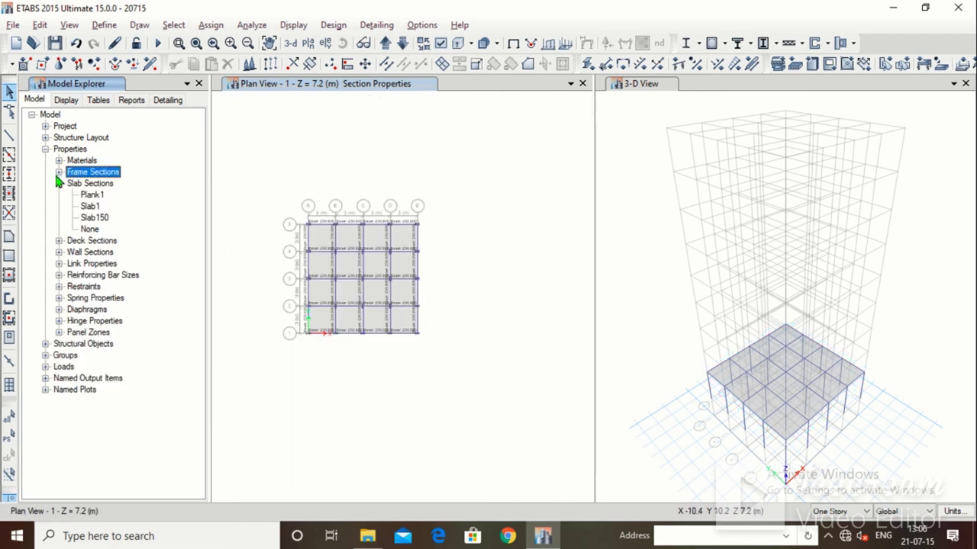